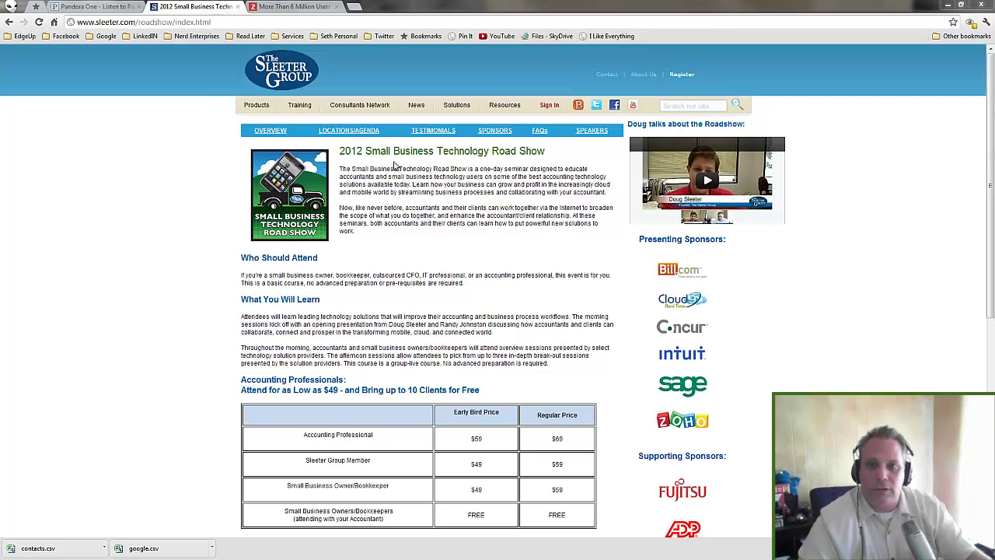
Open the roadshow's locations and agenda page and look through the seminar locations table
left_click(352, 134)
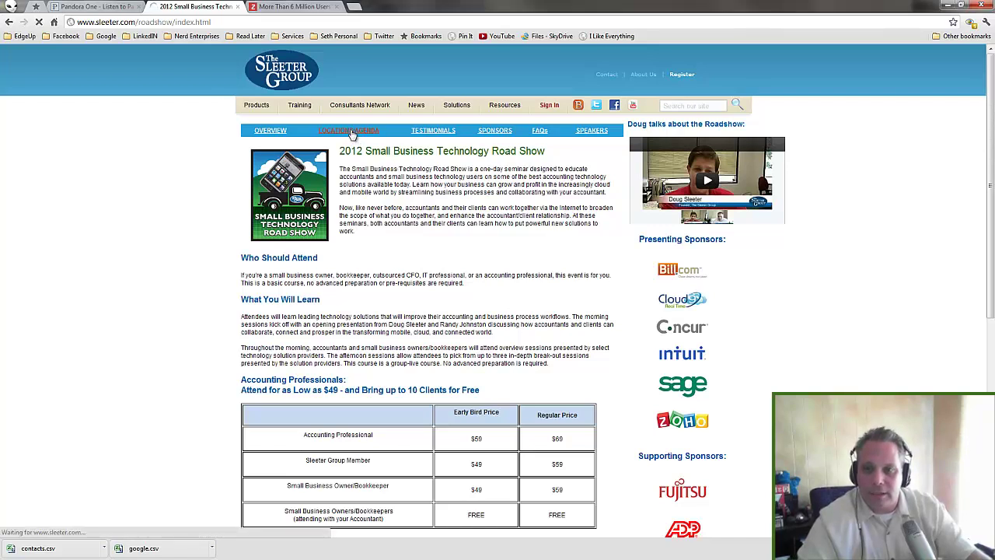
scroll(285, 255, "down", 1)
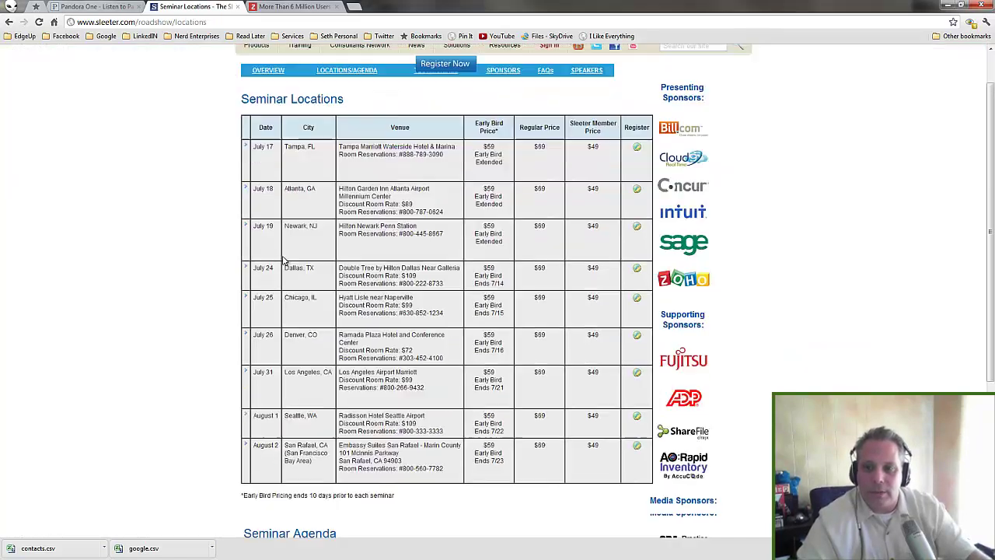
scroll(285, 255, "down", 1)
scroll(293, 265, "up", 2)
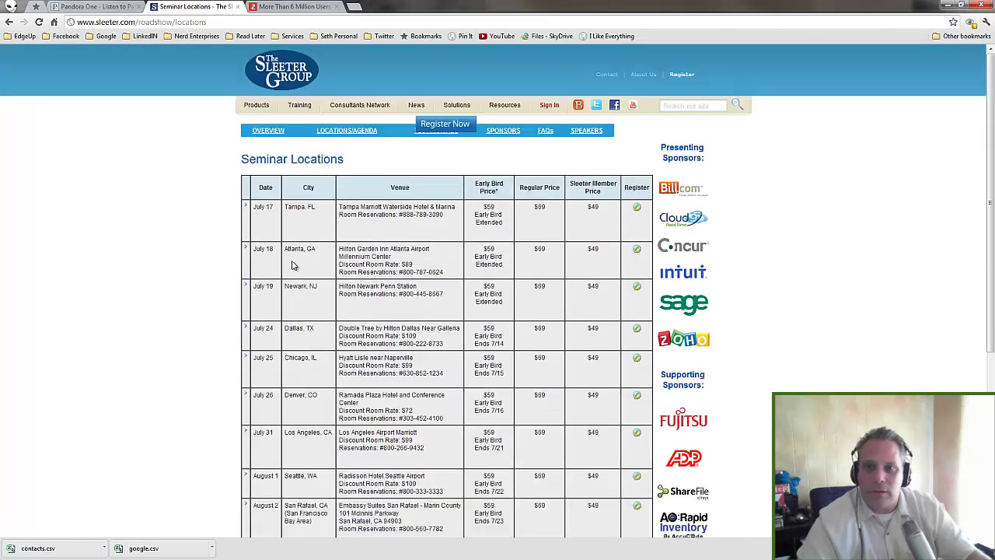
Switch to the Zoho website, look over its application list, and open CRM from the business applications
left_click(307, 7)
left_click(174, 22)
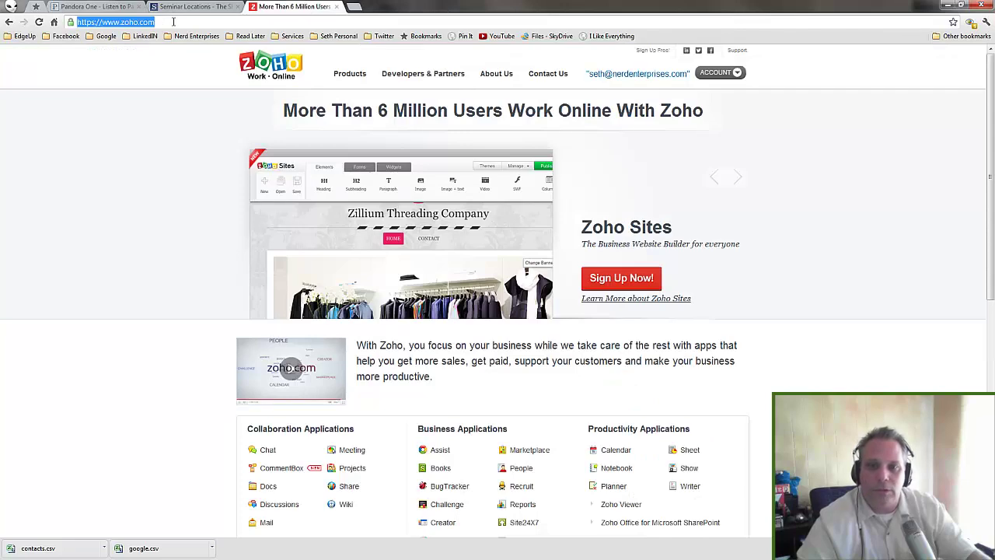
left_click(183, 202)
scroll(183, 205, "down", 3)
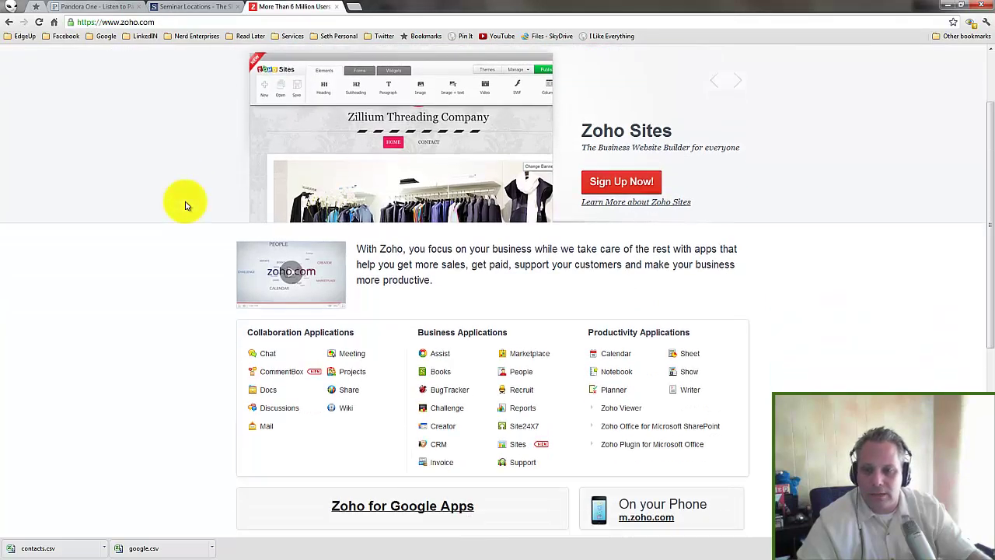
scroll(195, 209, "down", 3)
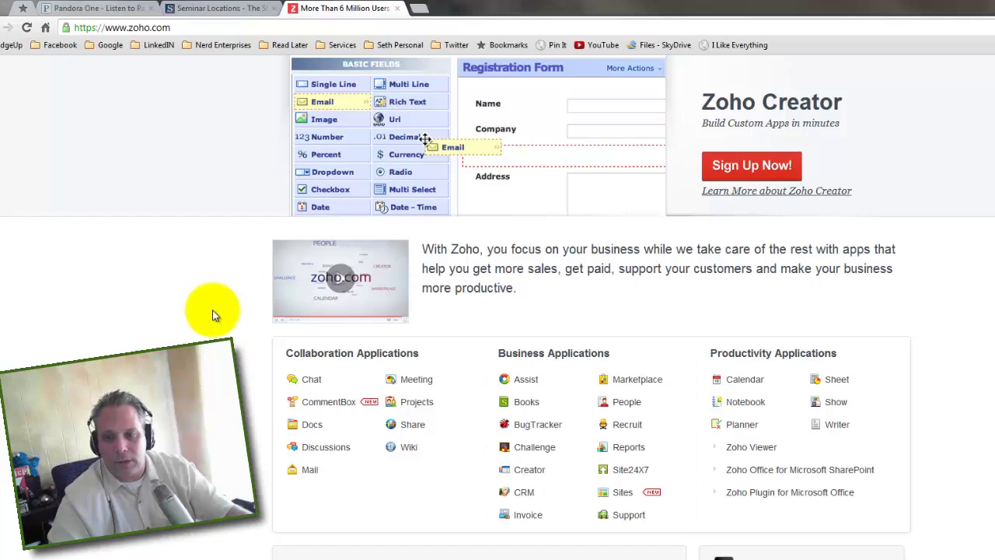
scroll(212, 309, "up", 3)
scroll(216, 318, "down", 3)
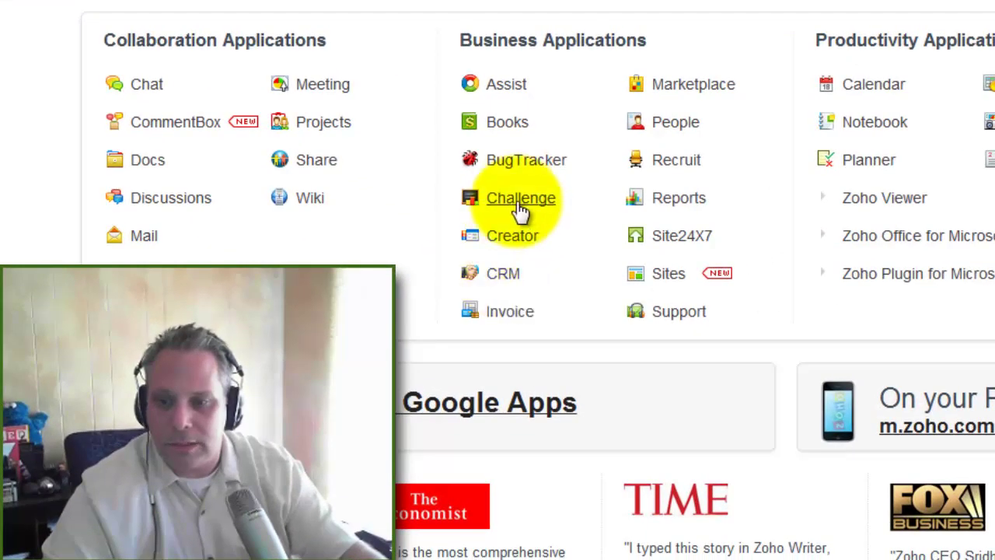
left_click(503, 275)
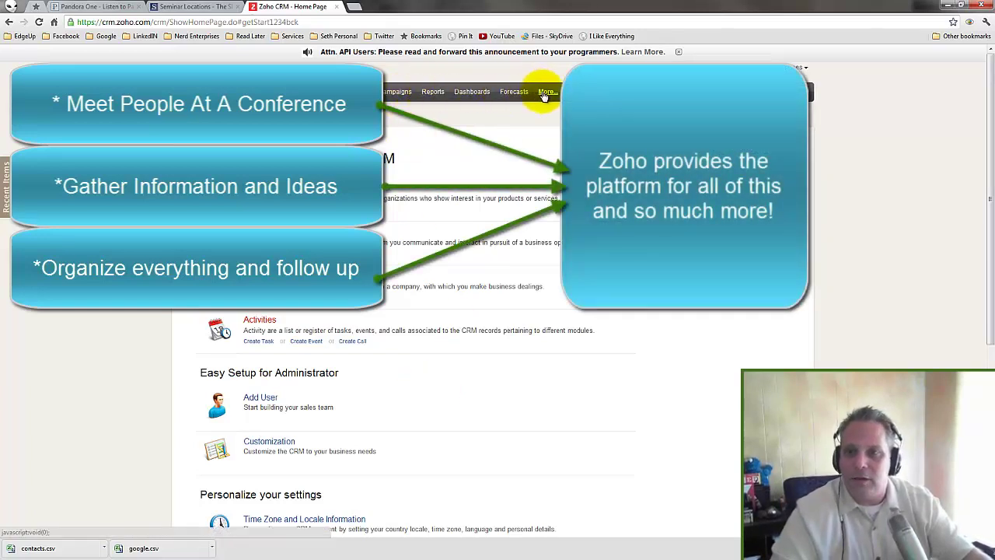
Start a new lead in Zoho CRM and set its company to The Sleeter Group
left_click(249, 92)
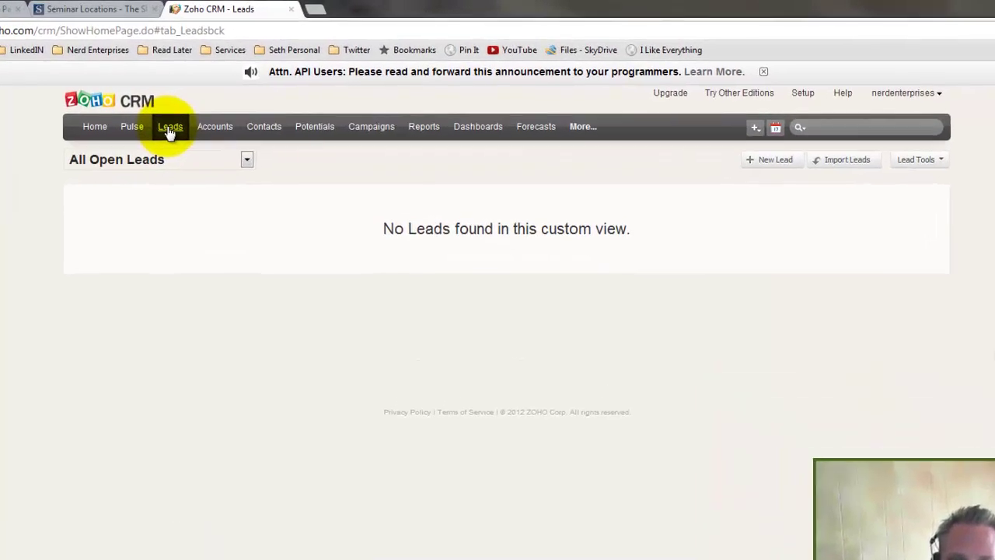
left_click(770, 161)
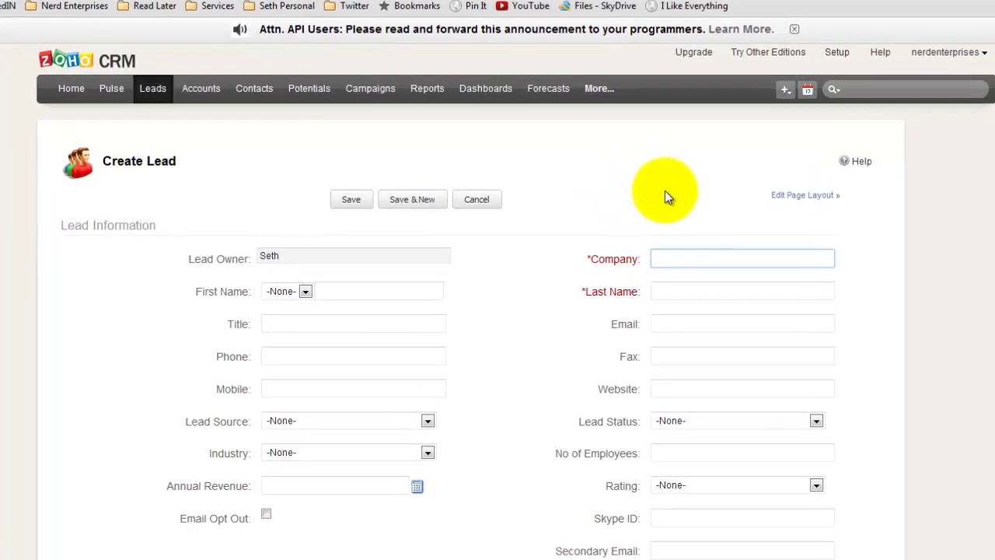
type("T")
type("he Sl")
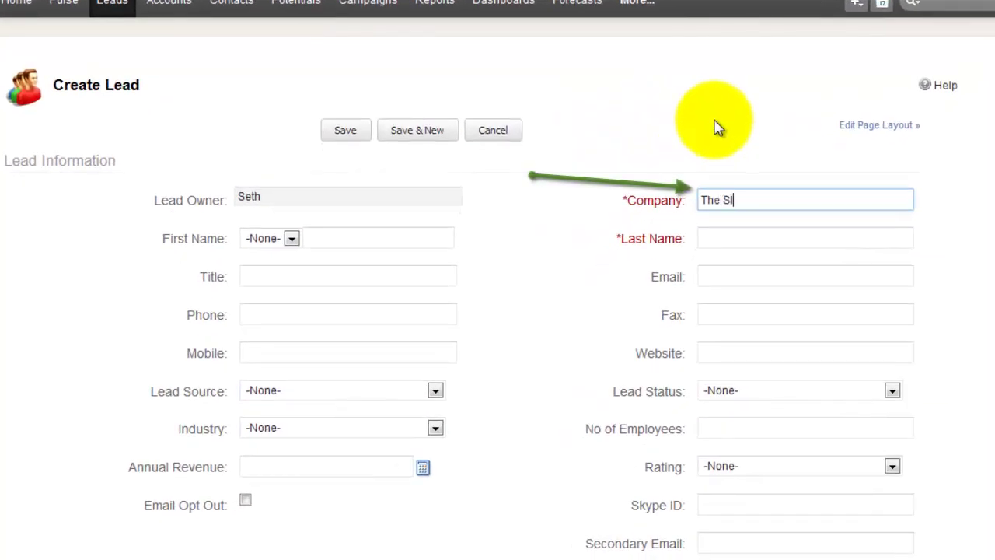
type("eeter Group")
key("Tab")
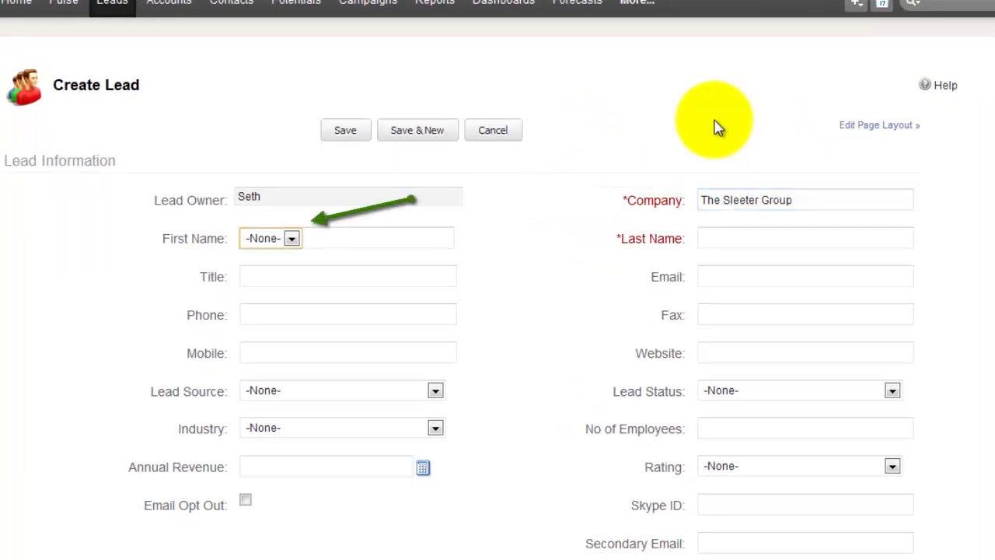
Enter the contact's first and last name for the Sleeter Group lead and save it
key("Tab")
type("Doug")
key("Tab")
type("Sleeter")
key("Tab")
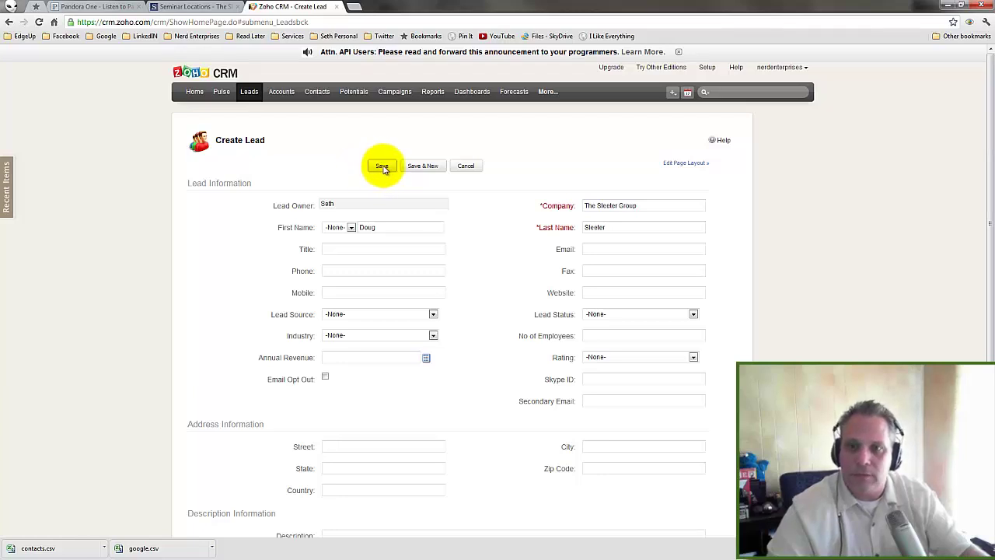
left_click(381, 167)
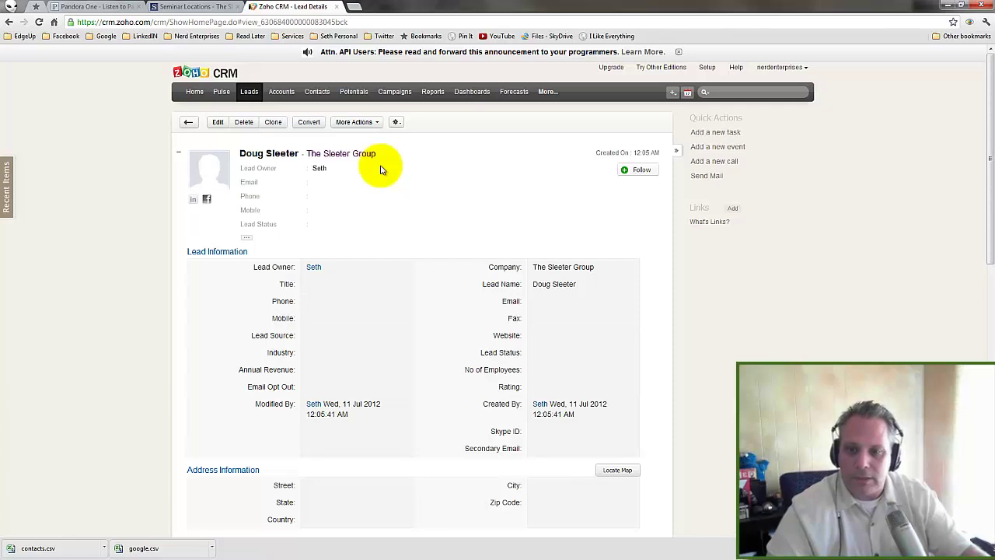
Toggle the new lead's detail sections, leaving them collapsed above the notes and related records
left_click(246, 237)
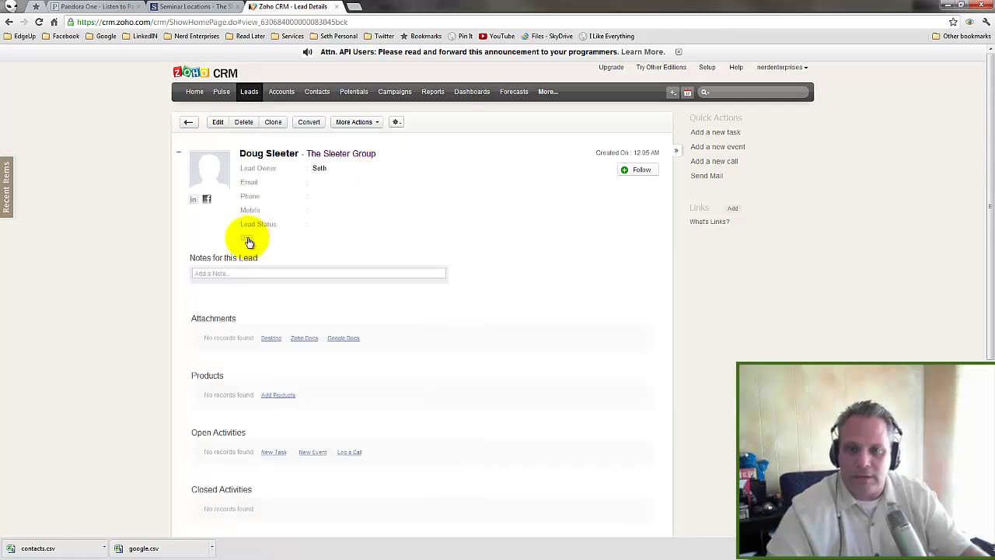
left_click(248, 240)
left_click(248, 240)
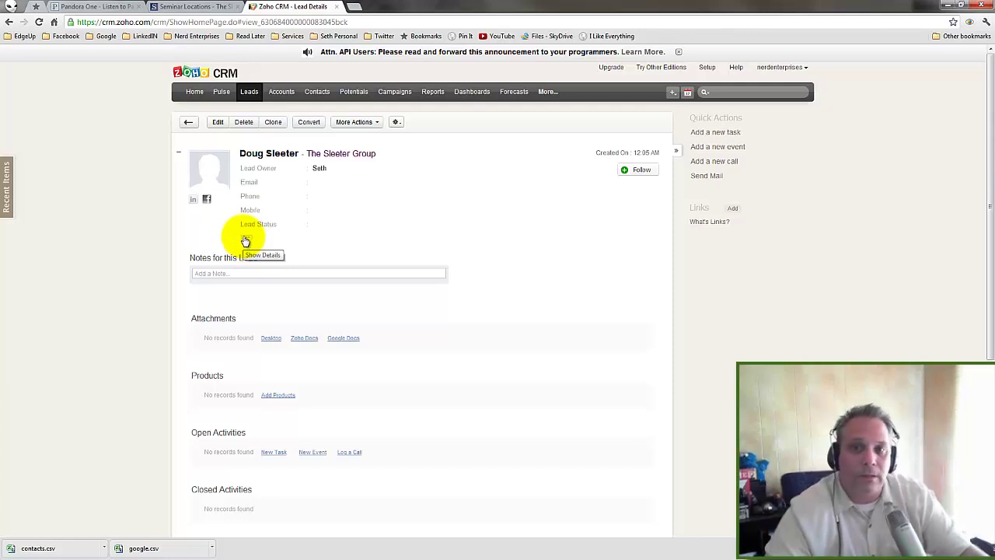
Open the Speak At Sleeter Conference potential and look through its summary, stage history and activities
left_click(359, 97)
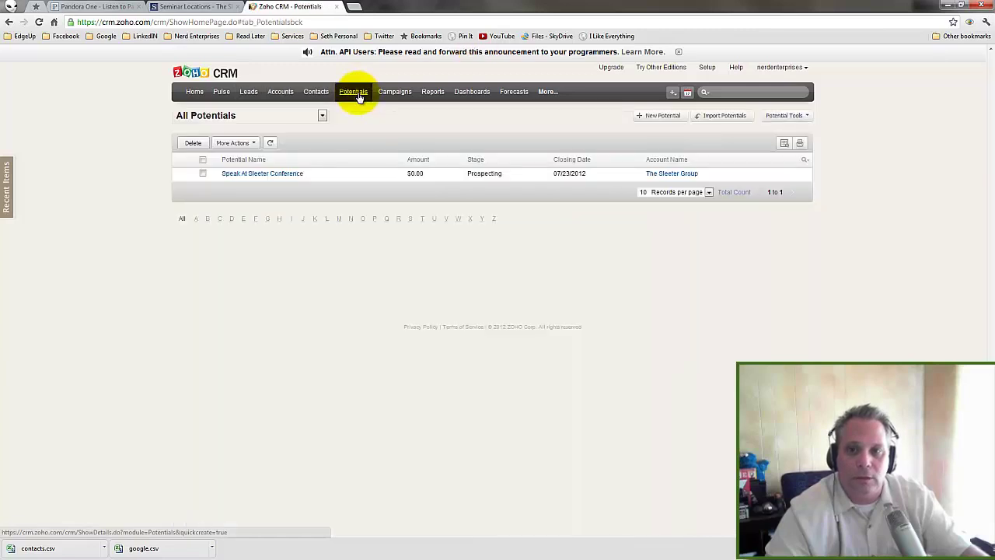
left_click(251, 176)
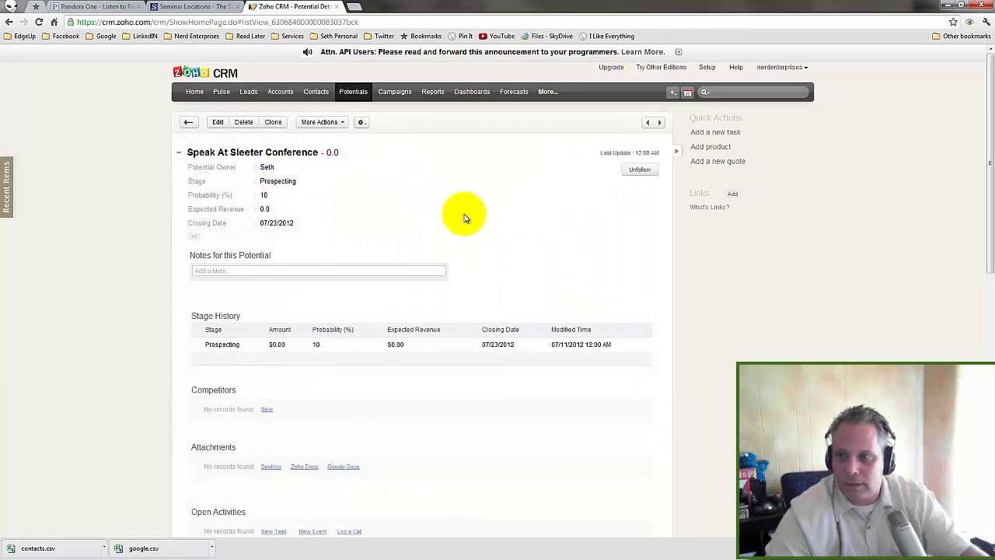
scroll(464, 218, "down", 1)
scroll(465, 219, "down", 1)
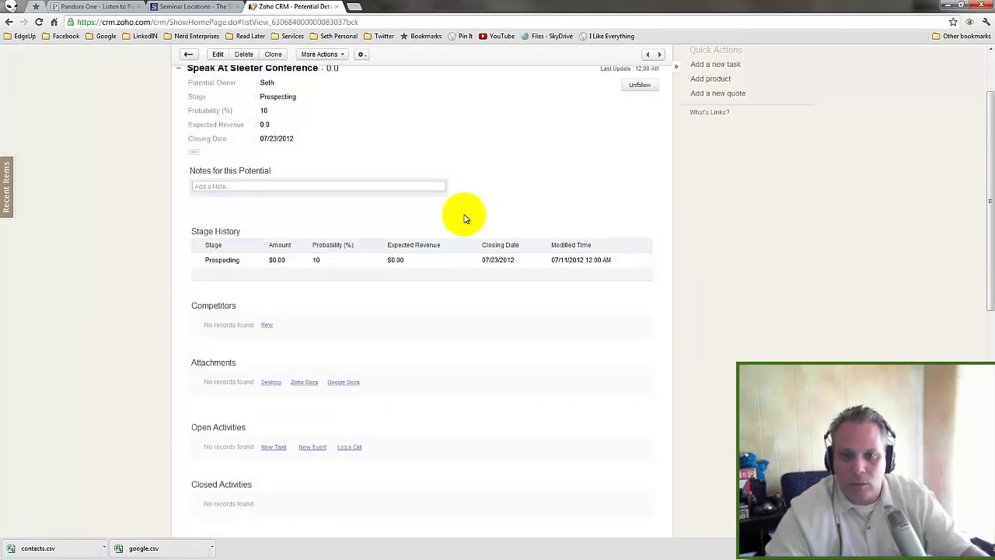
scroll(337, 259, "up", 2)
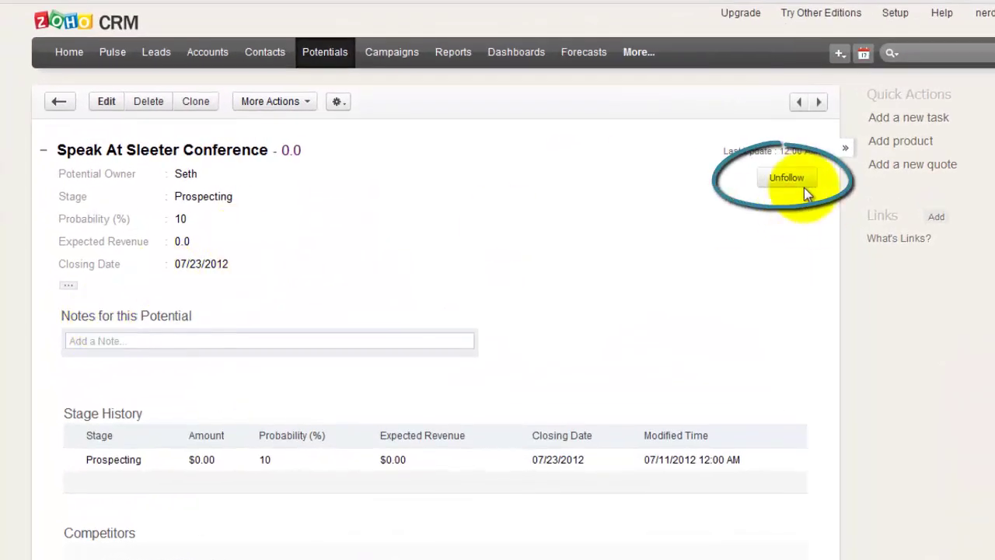
Toggle following for the potential off and on again, and view the Pulse feed of followed records
left_click(781, 181)
left_click(787, 181)
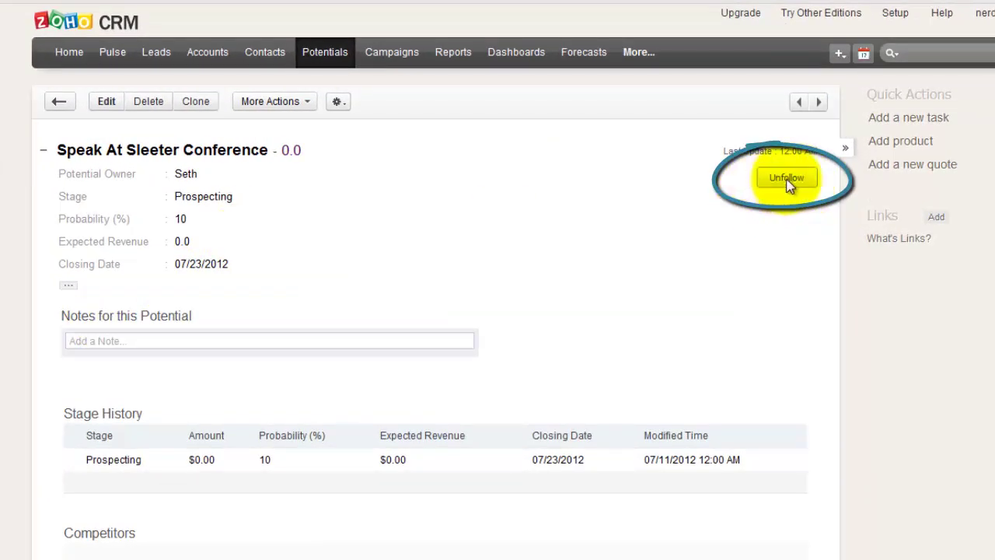
left_click(113, 55)
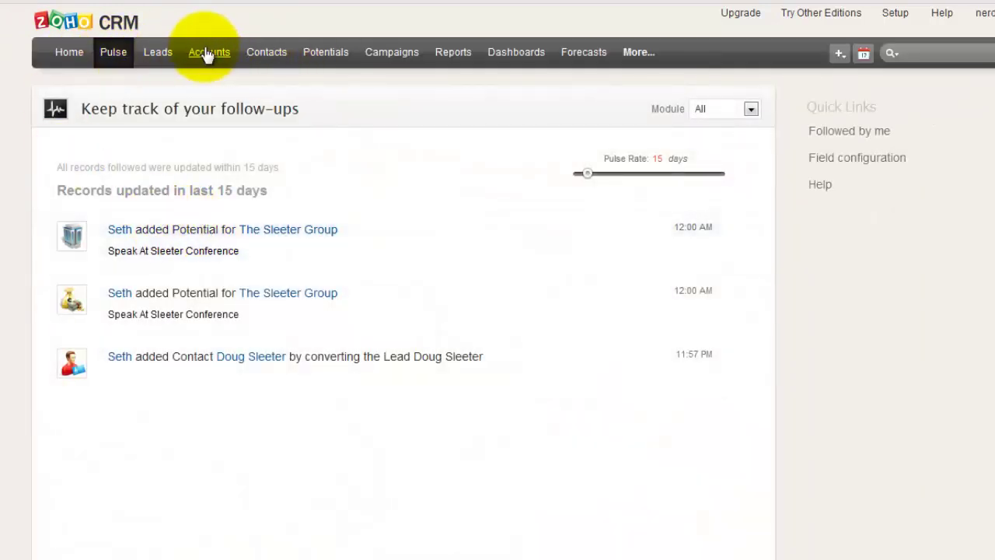
Edit the Speak At Sleeter Conference potential and set its amount to 500
left_click(336, 58)
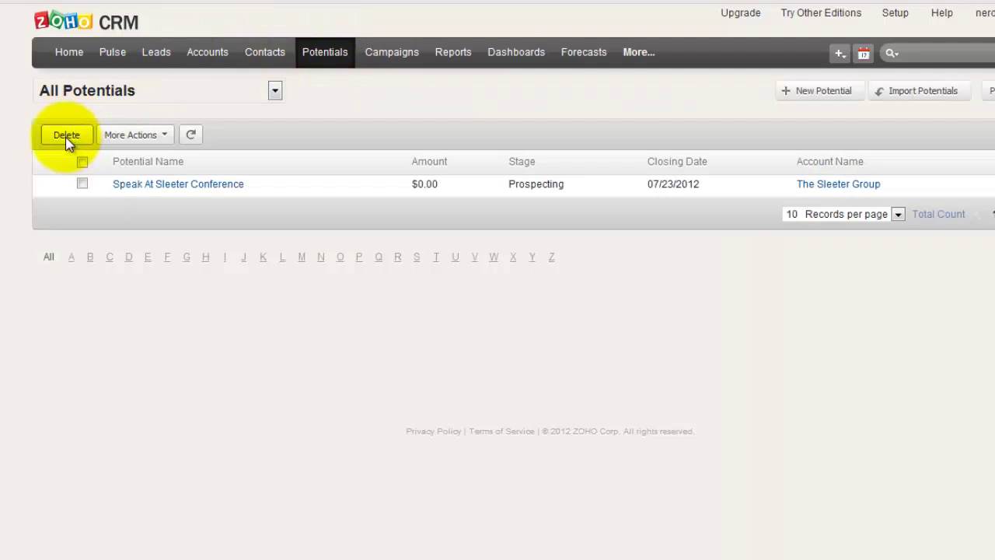
left_click(171, 186)
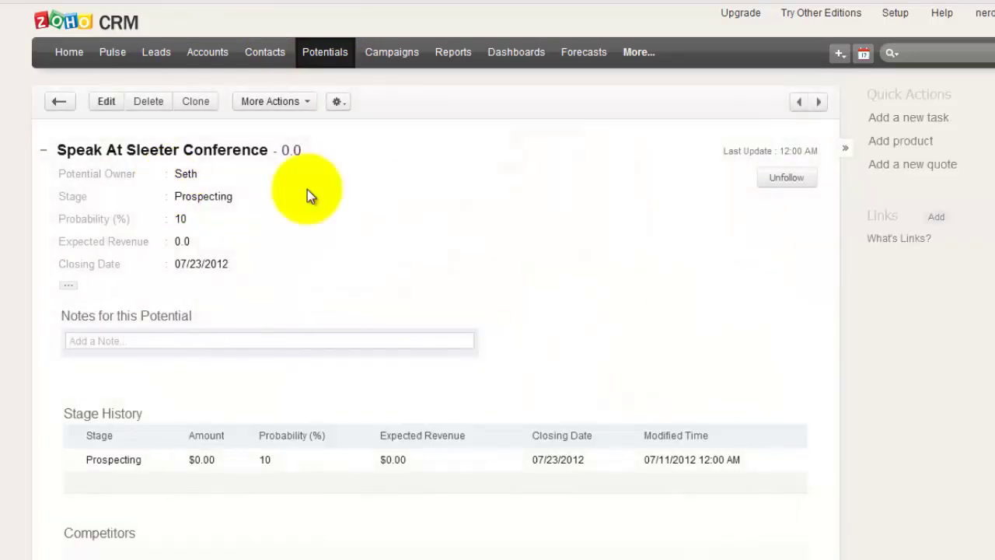
left_click(99, 101)
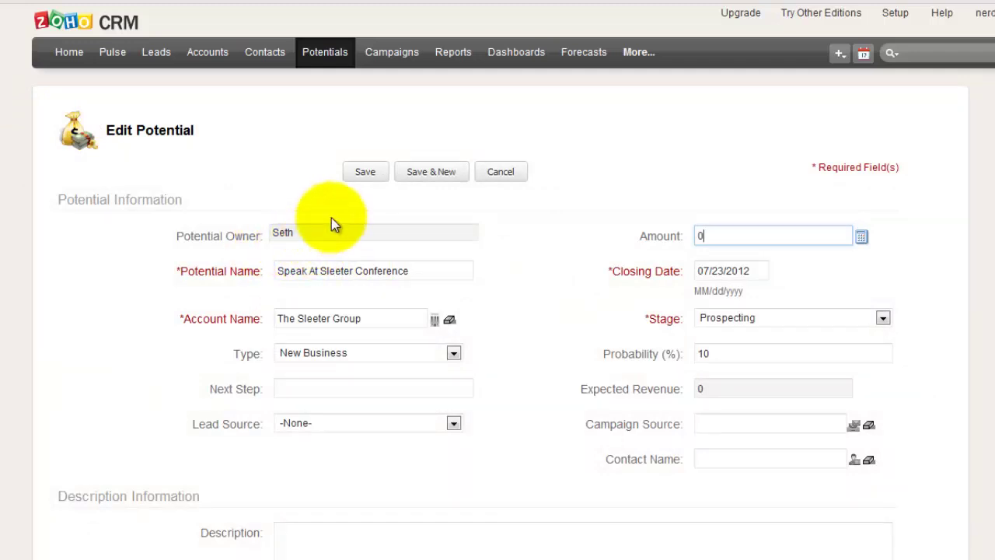
double_click(700, 236)
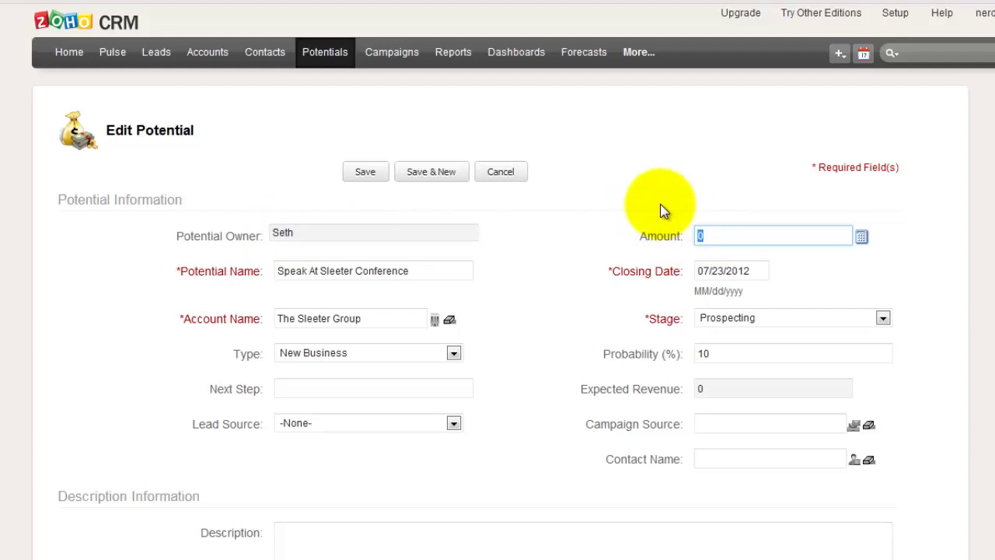
type("500")
key("Tab")
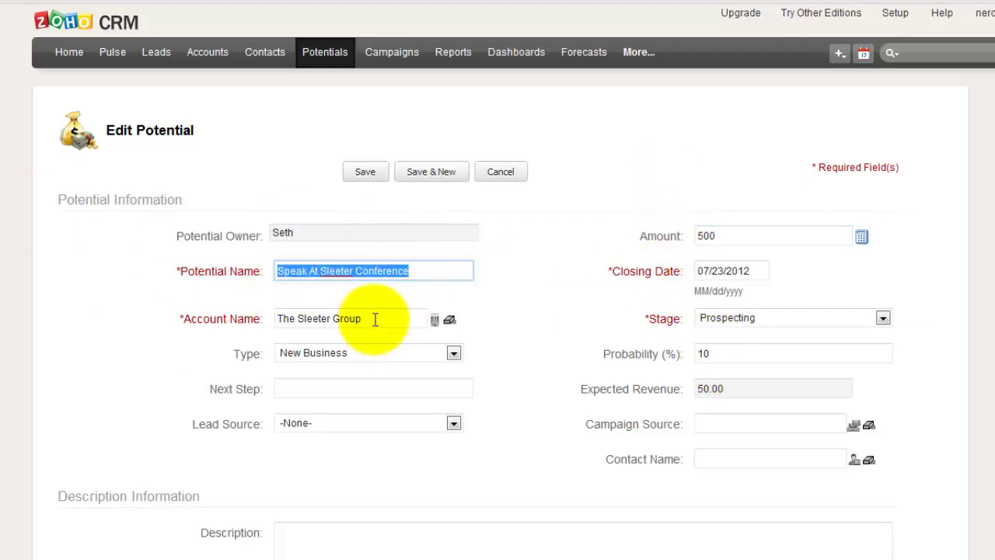
View the account name lookup for the potential, close it without choosing an account, and save the potential
key("Tab")
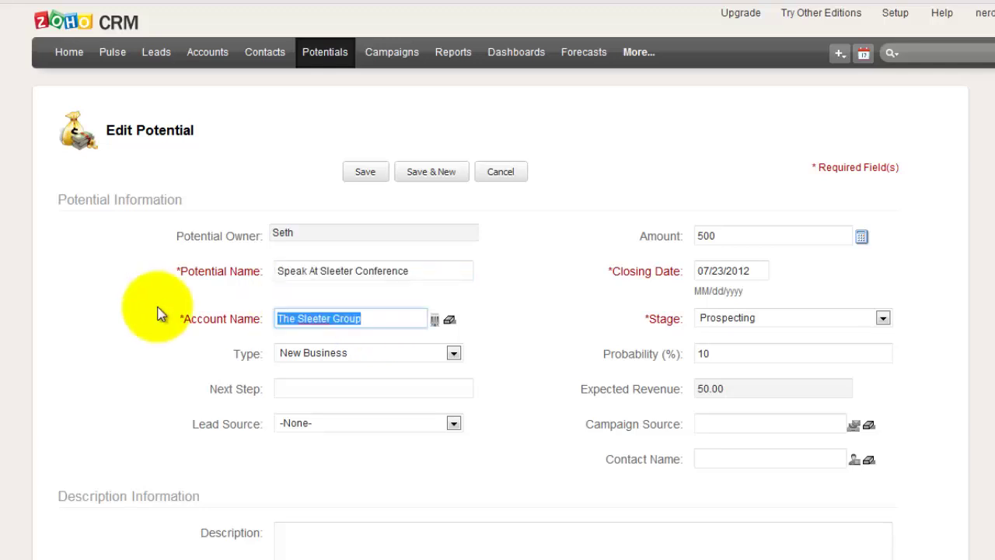
left_click(437, 322)
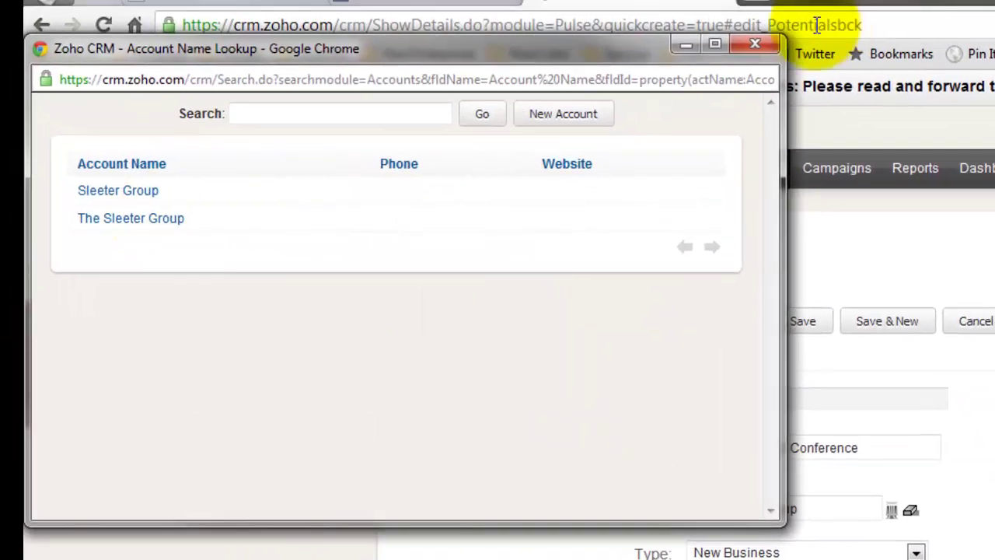
left_click(755, 44)
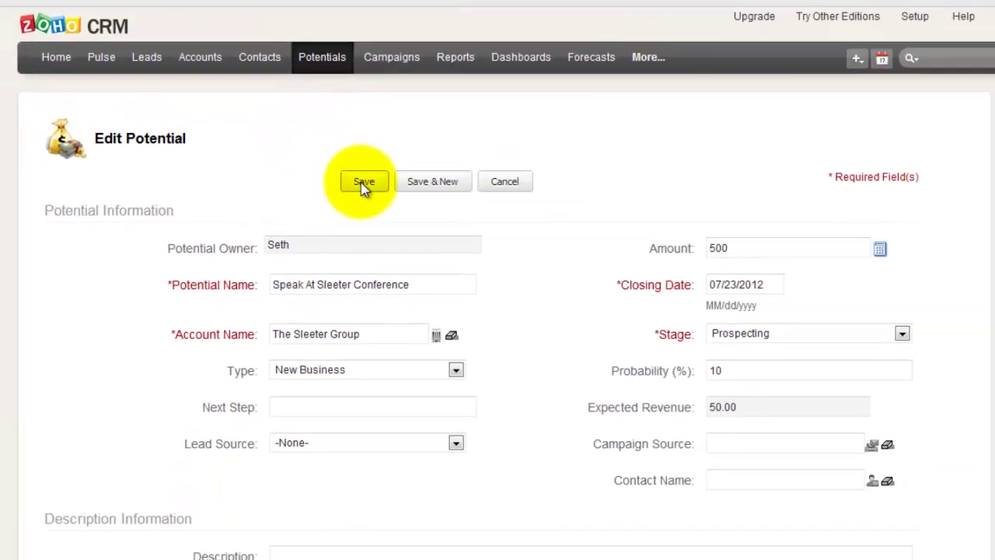
left_click(362, 184)
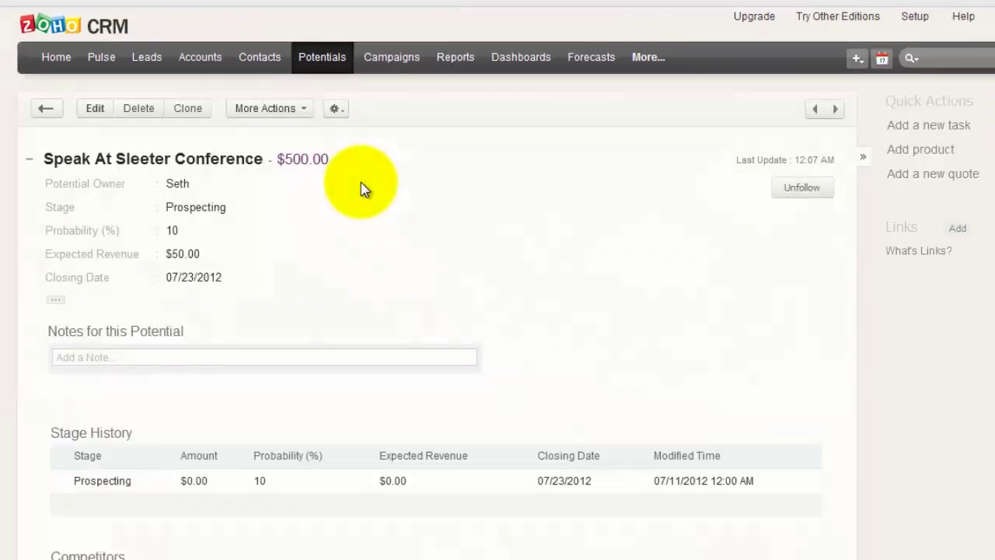
Delete the duplicate Sleeter Group account from the accounts list, keeping The Sleeter Group
left_click(206, 67)
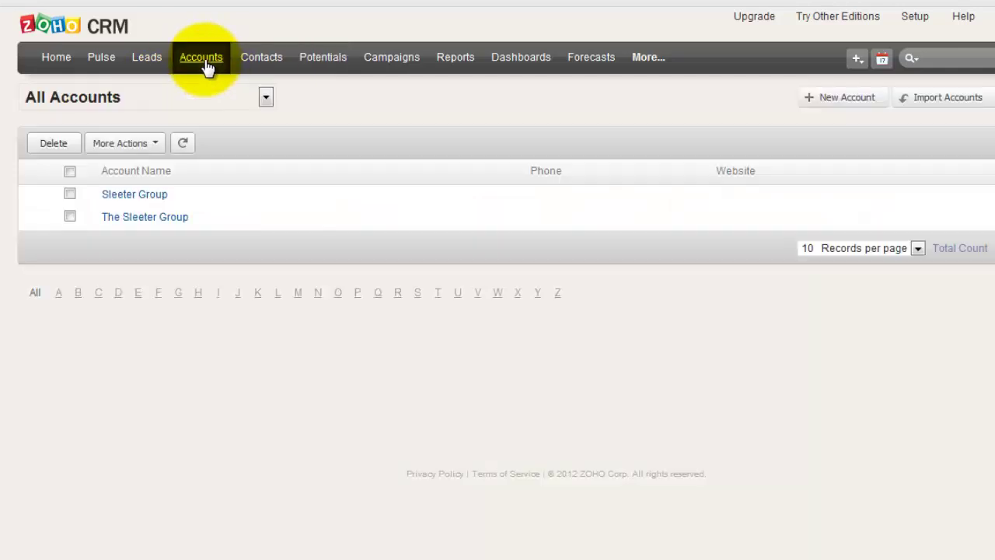
mouse_move(132, 199)
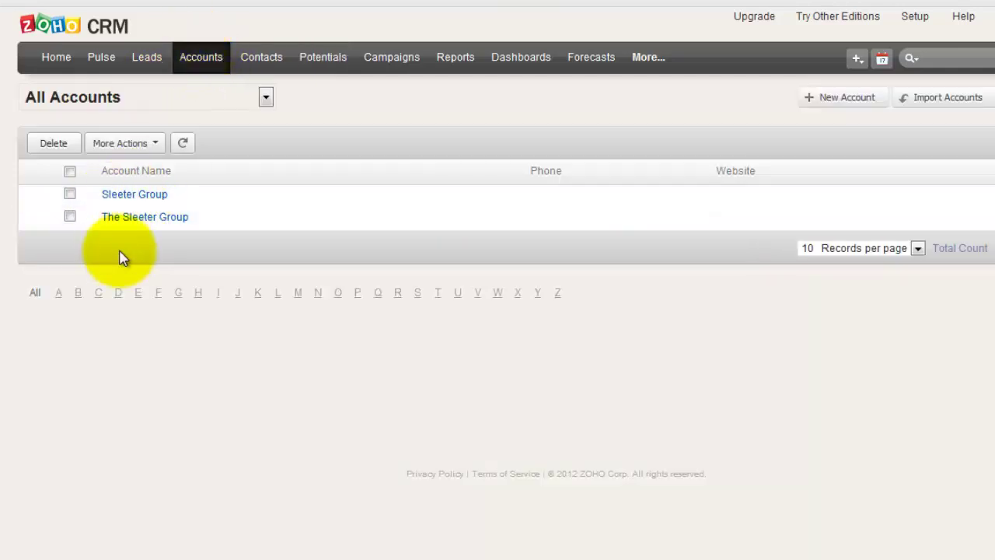
left_click(69, 194)
left_click(50, 144)
left_click(576, 401)
Open The Sleeter Group account and check its potentials in the pipeline
left_click(161, 197)
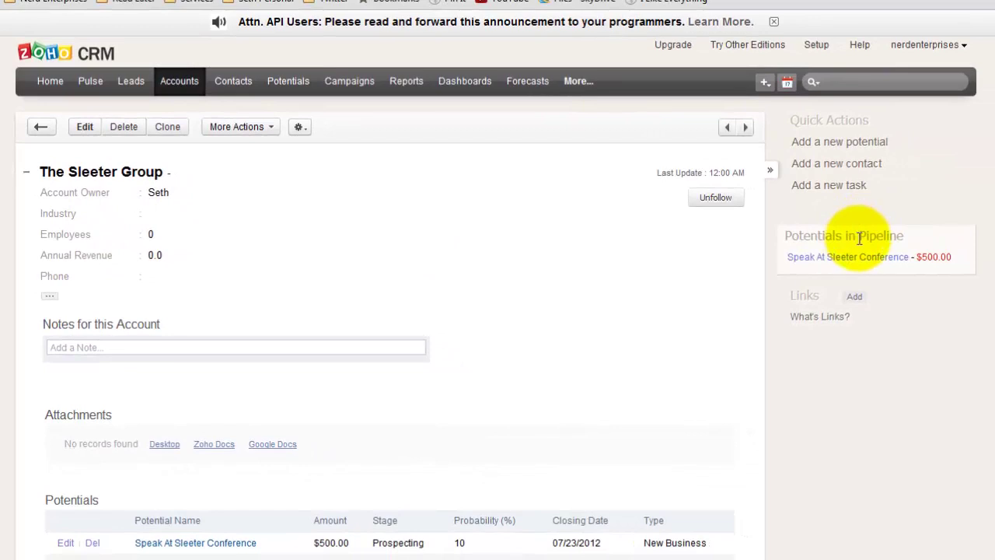
mouse_move(843, 259)
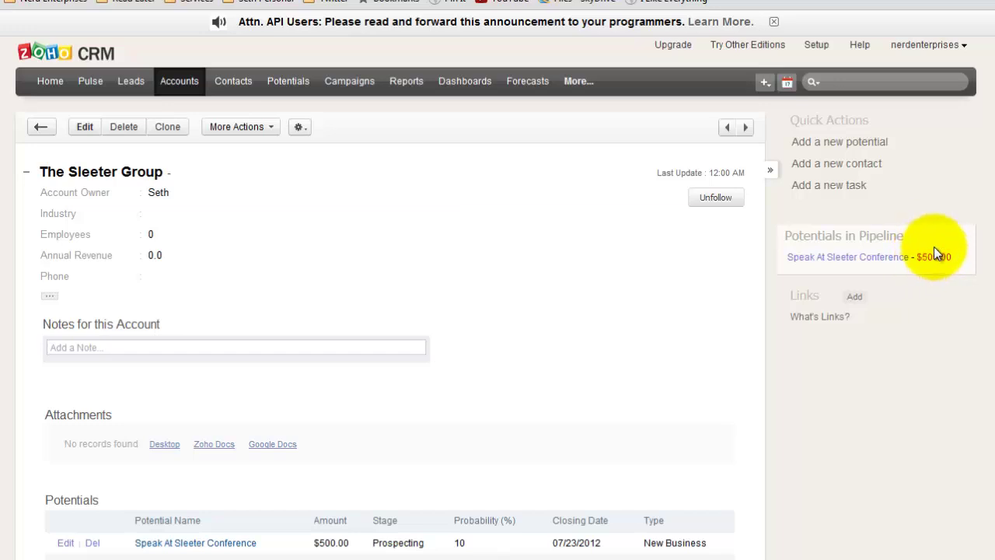
Convert the open lead from The Sleeter Group, adding it to the existing The Sleeter Group account without creating a new potential
mouse_move(310, 226)
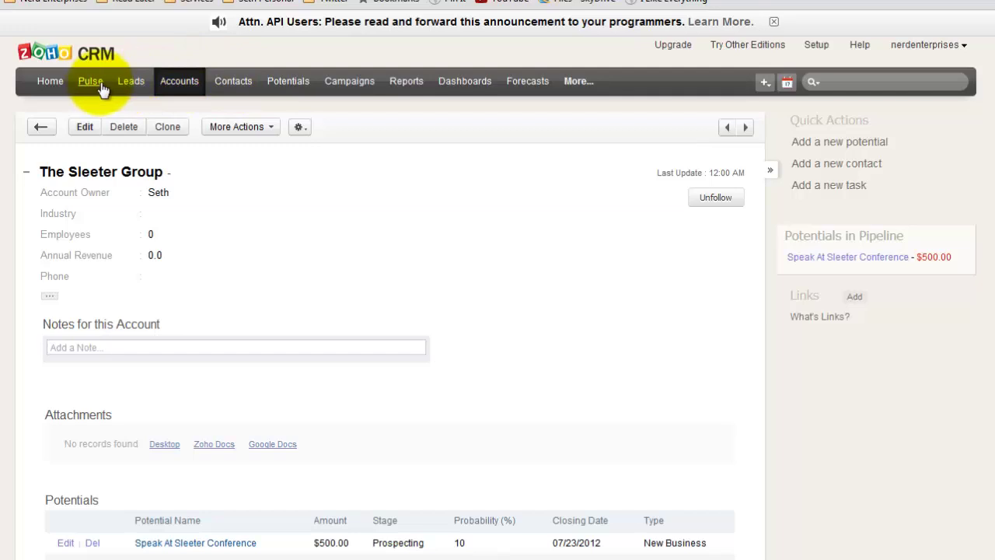
left_click(241, 84)
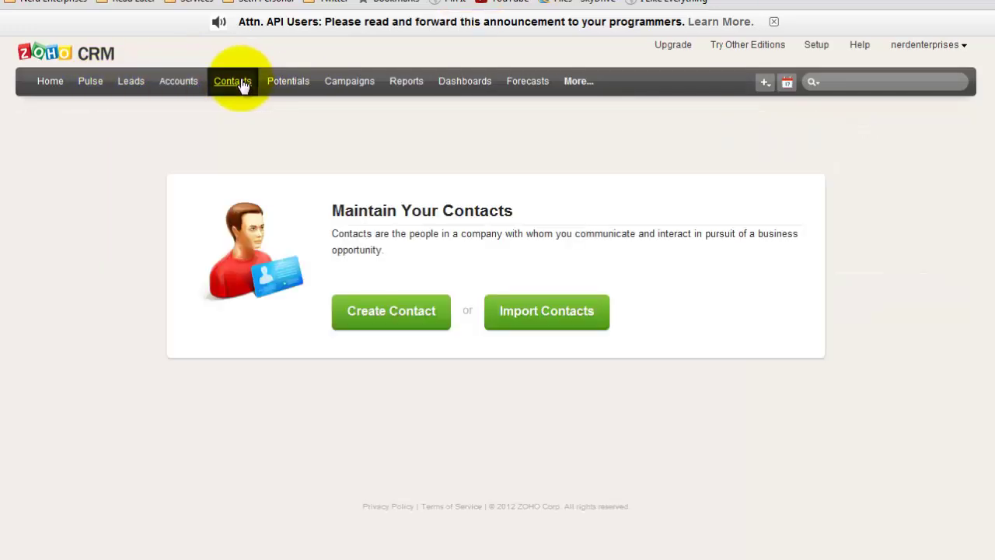
left_click(132, 86)
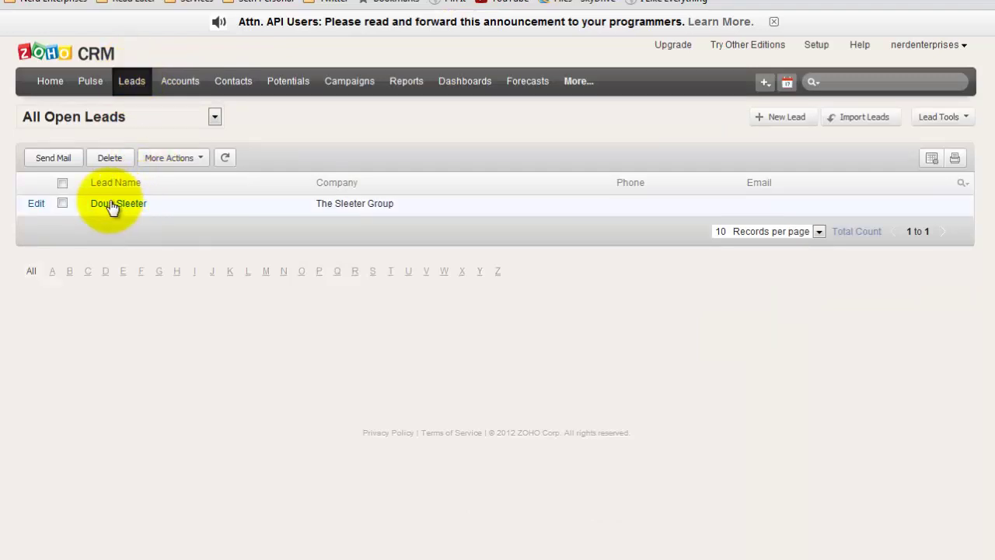
left_click(105, 206)
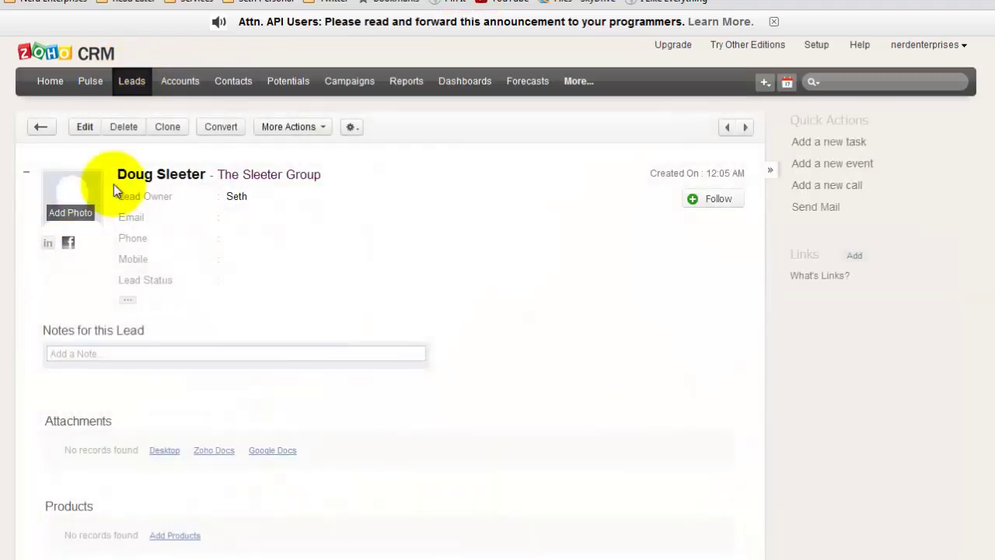
left_click(220, 127)
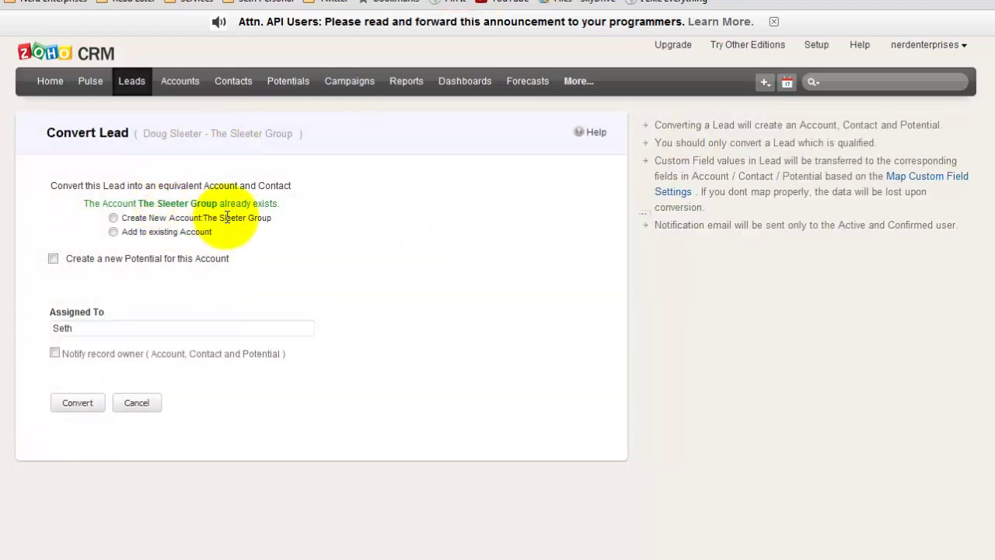
left_click(115, 232)
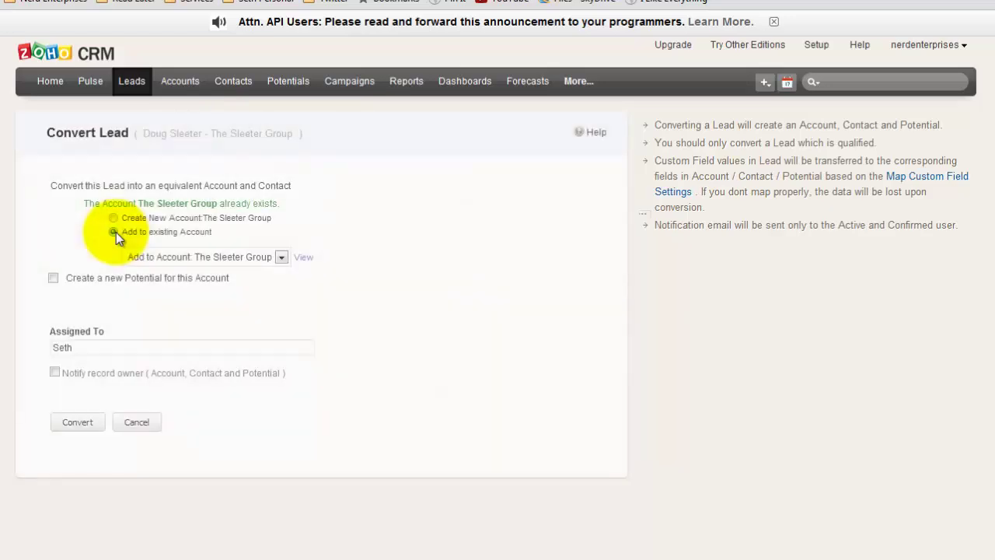
left_click(281, 257)
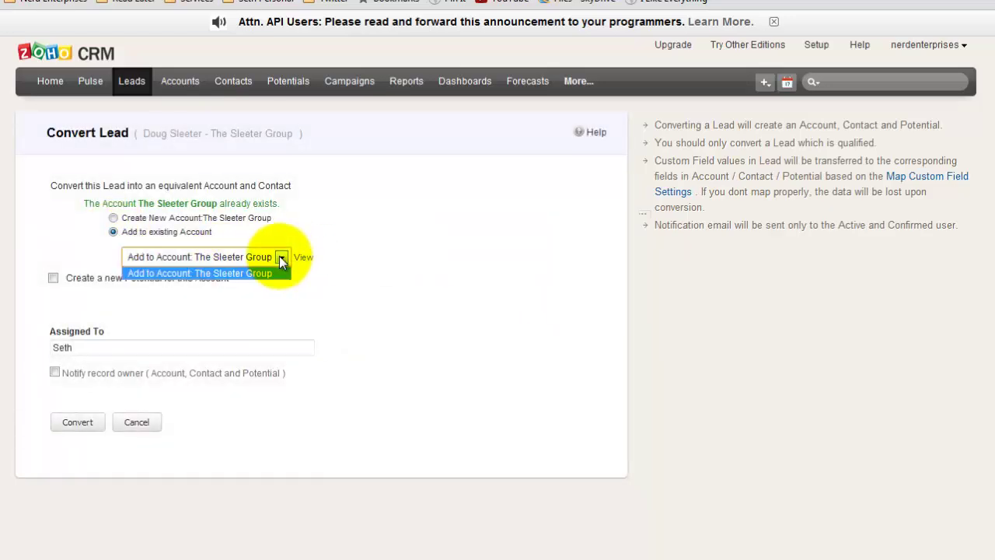
left_click(236, 273)
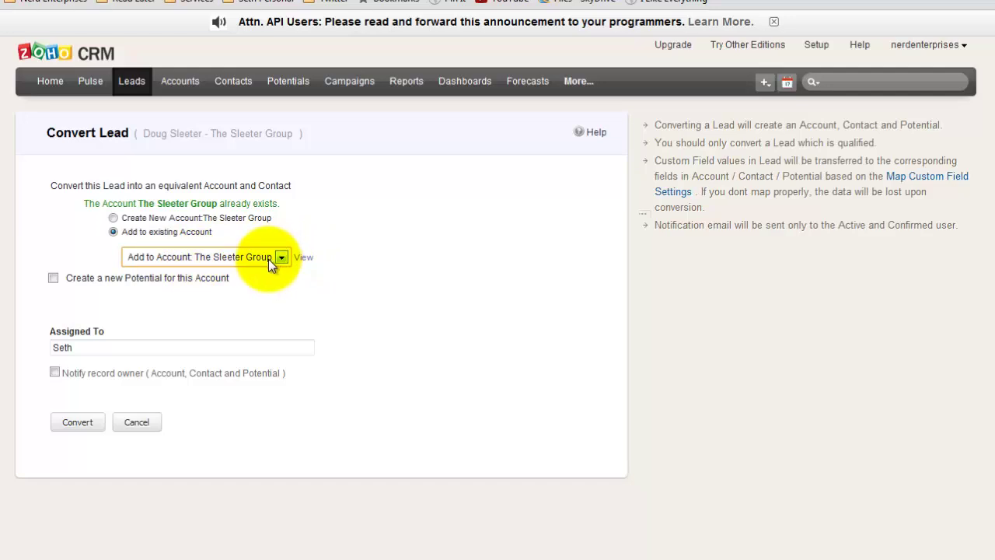
left_click(77, 422)
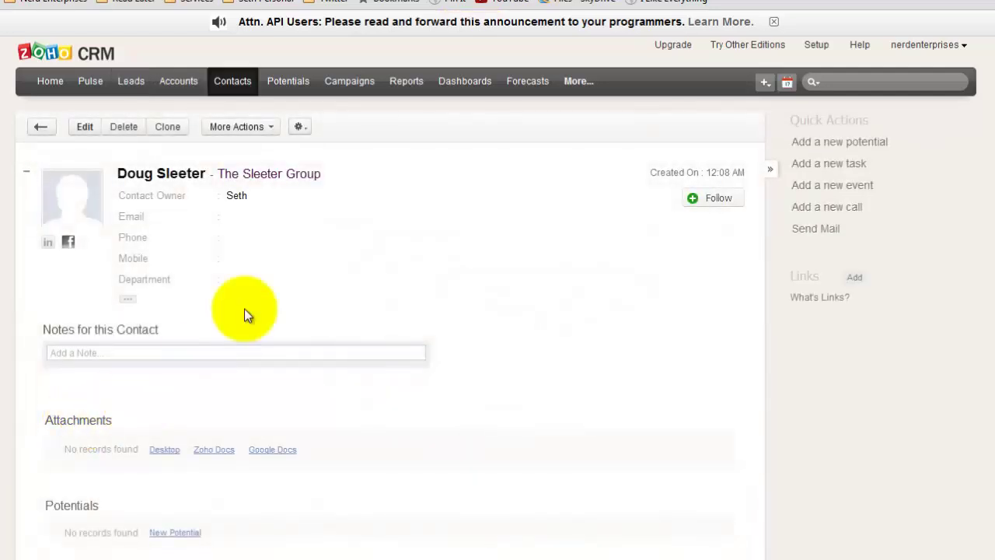
Follow the converted contact, check the follow-up records in Pulse, and view the list of all contacts
left_click(705, 198)
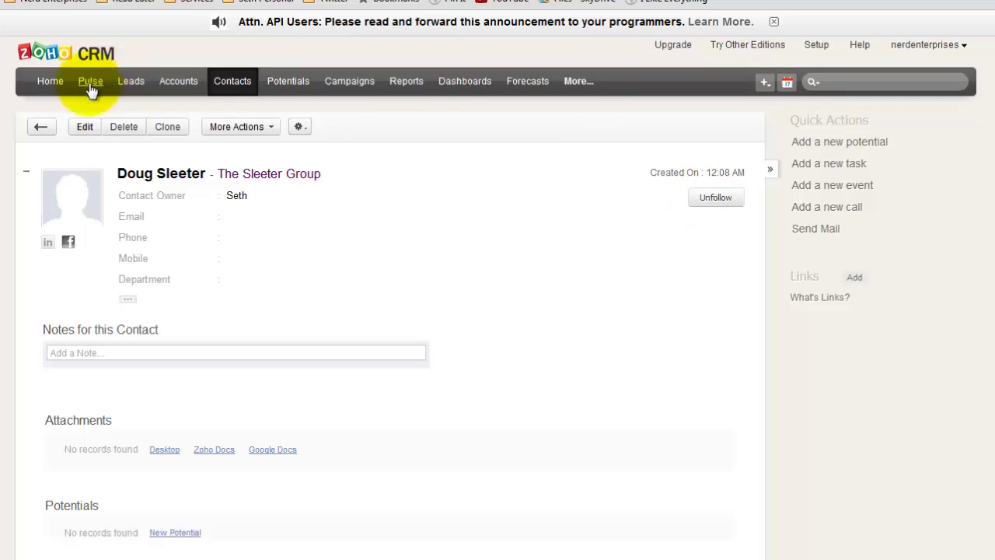
left_click(89, 85)
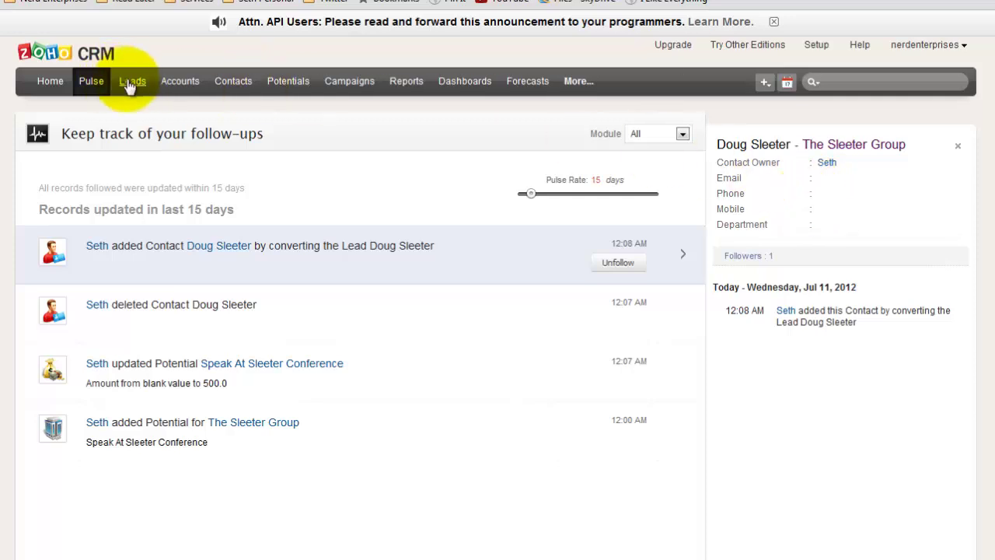
left_click(233, 82)
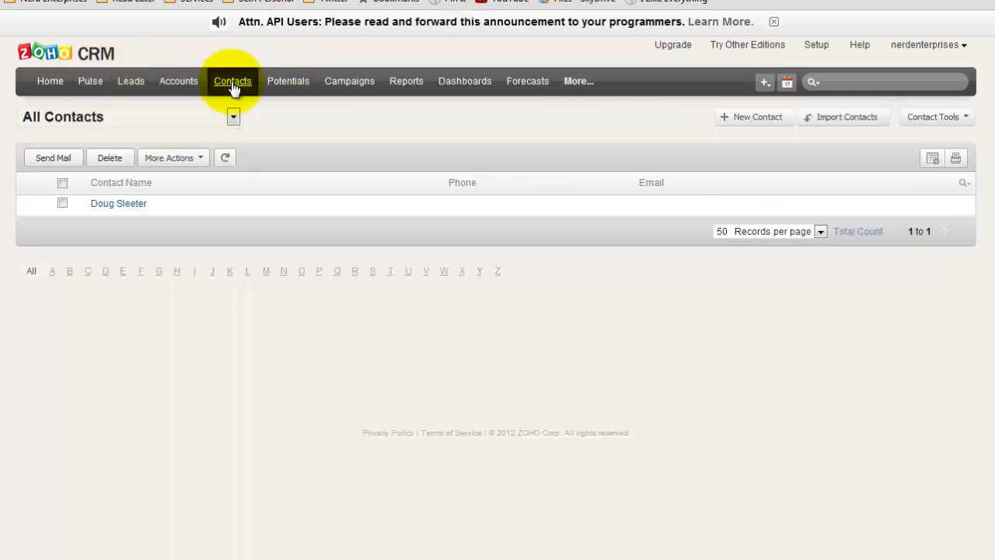
Edit the Speak At Sleeter Conference potential, set its stage to Closed Won, and save it
left_click(287, 82)
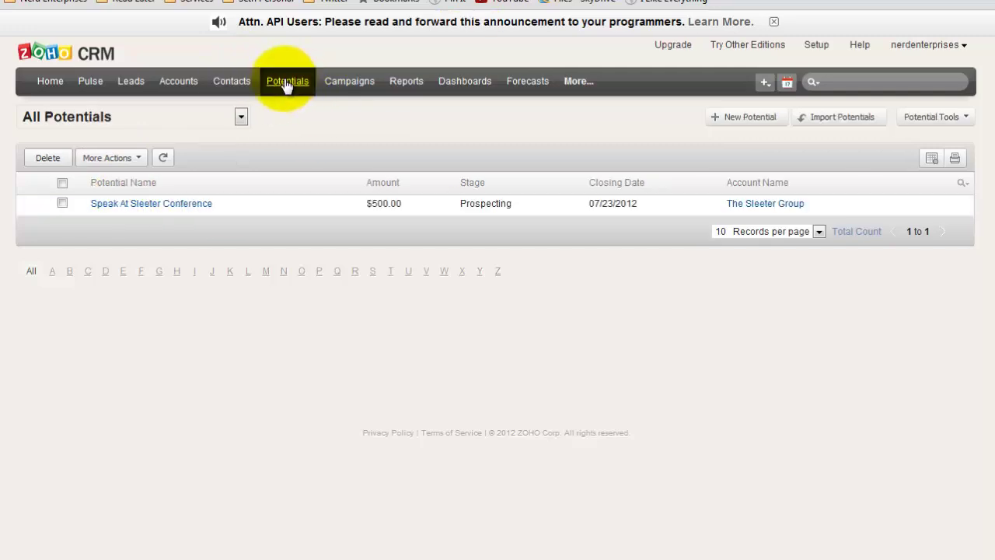
left_click(165, 204)
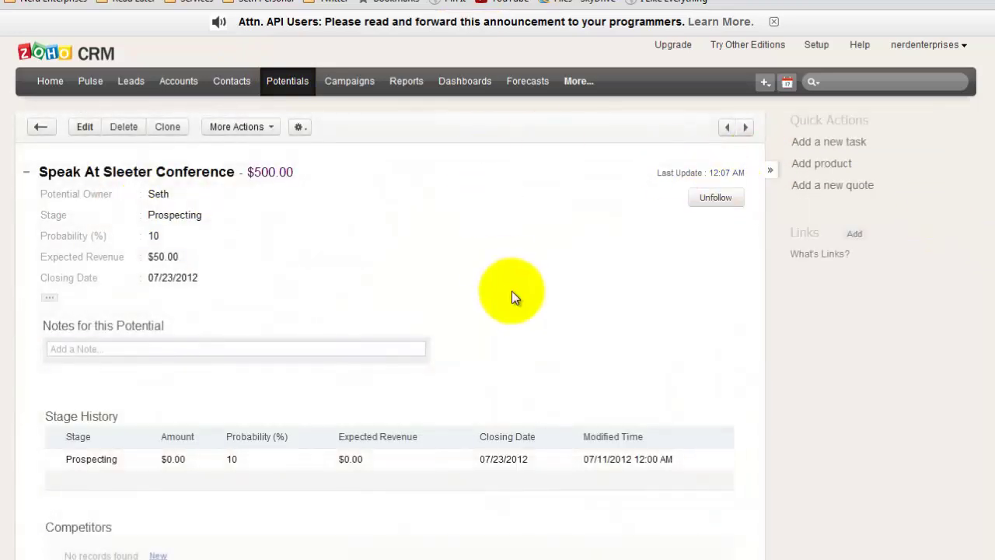
scroll(514, 287, "down", 2)
scroll(514, 288, "up", 1)
left_click(91, 93)
left_click(806, 328)
left_click(670, 446)
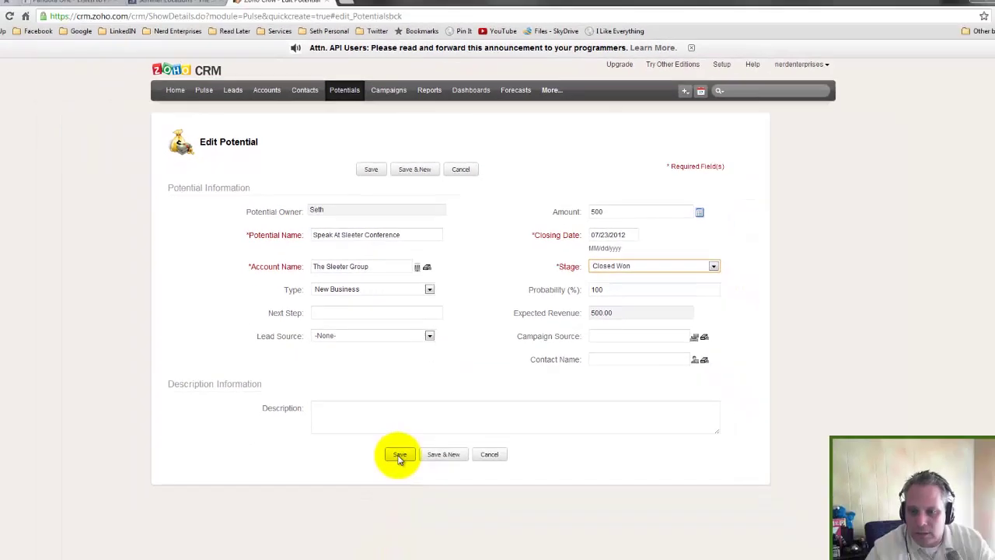
left_click(380, 535)
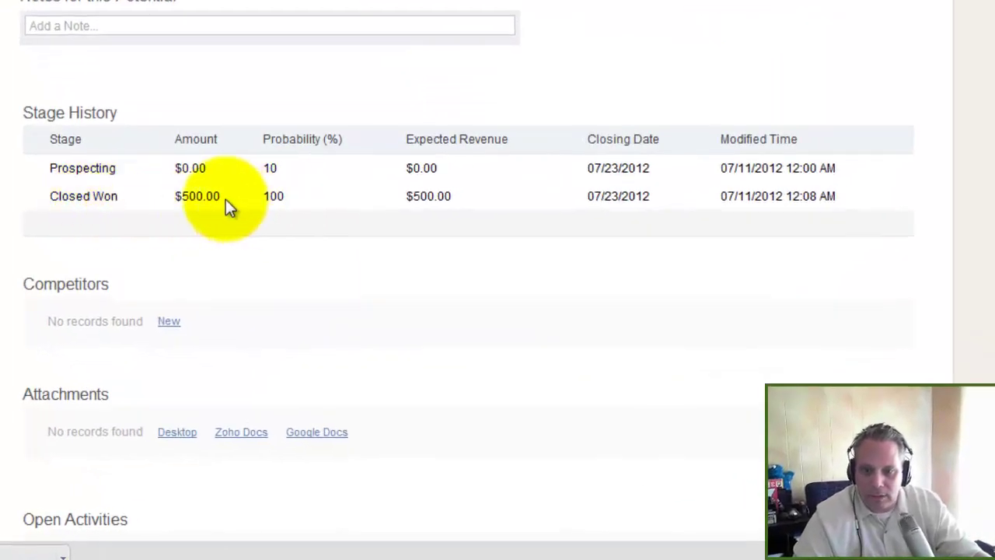
Review the potential's Closed Won entry in the stage history and its details and update history in Pulse
left_click_drag(290, 201, 176, 198)
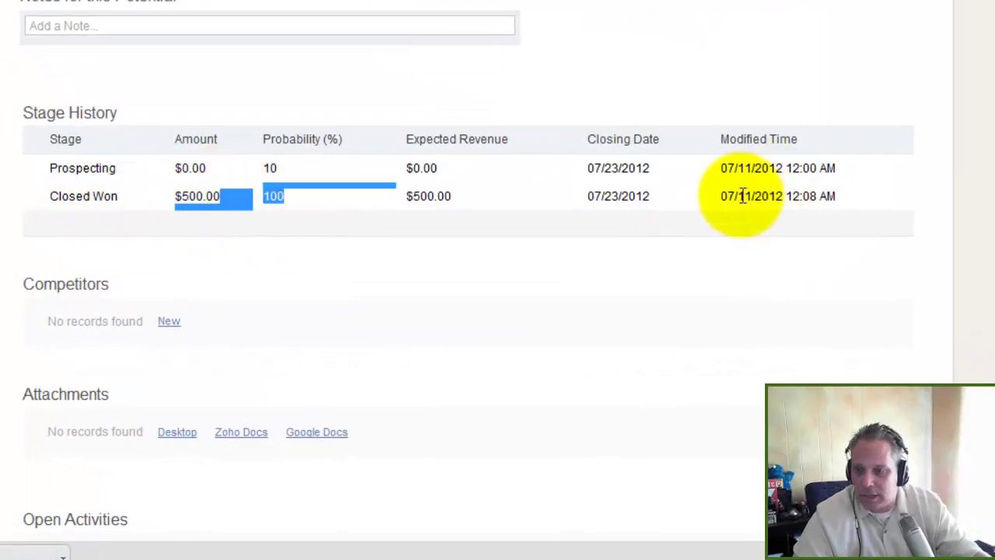
left_click_drag(739, 196, 791, 196)
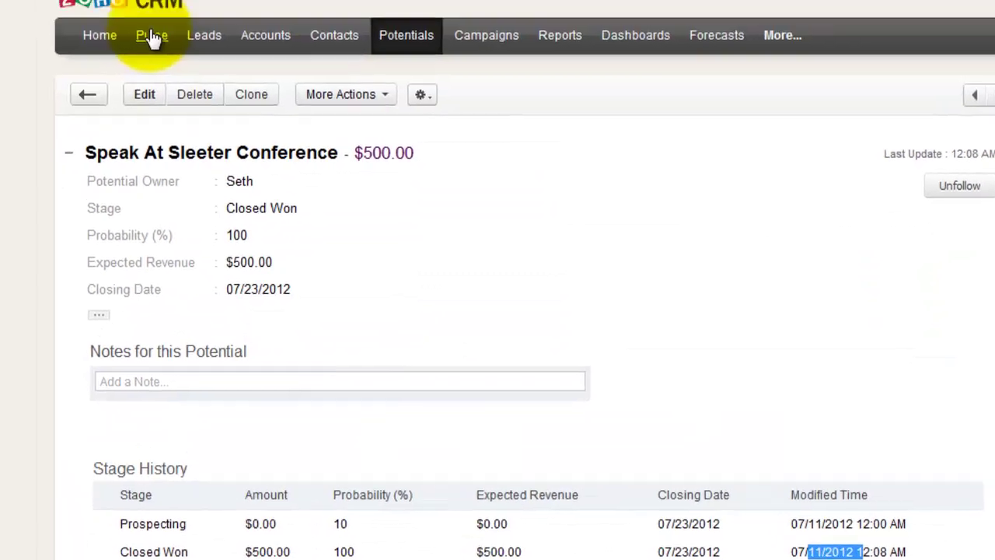
left_click(151, 36)
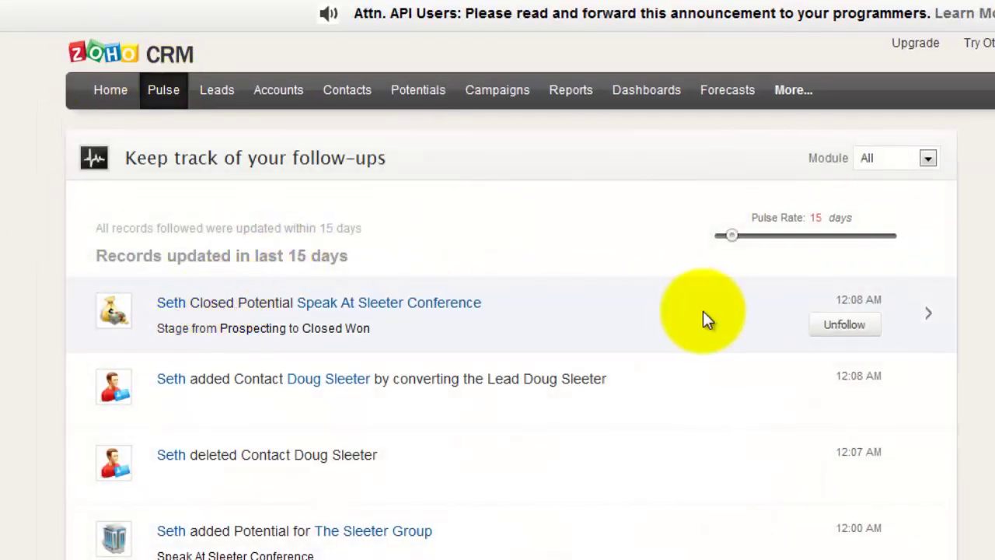
left_click(706, 317)
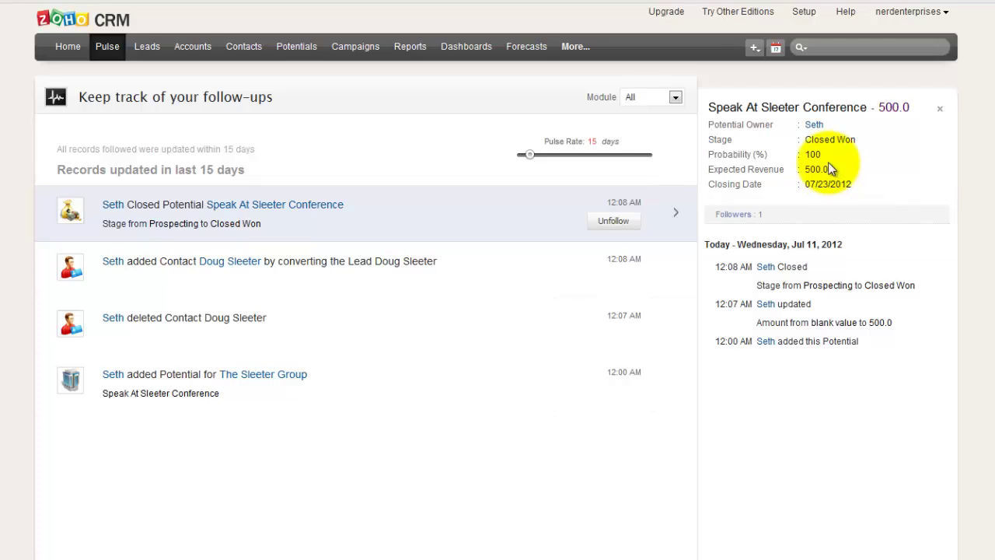
Create a forecast for Q3-2012, compute its committed and best case amounts, and save it
left_click(526, 48)
left_click(398, 263)
left_click(233, 195)
left_click(225, 229)
left_click(224, 224)
left_click(210, 258)
left_click(209, 257)
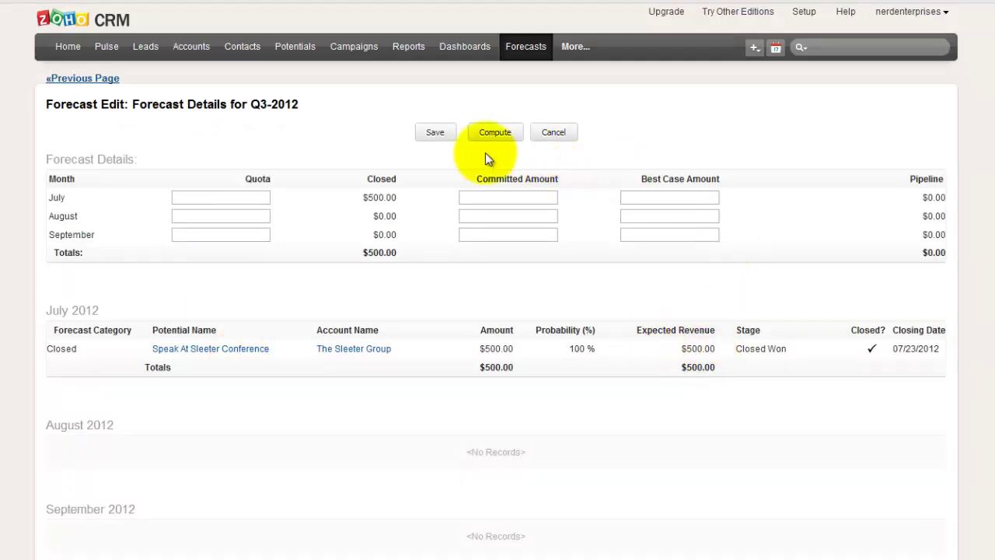
left_click(492, 132)
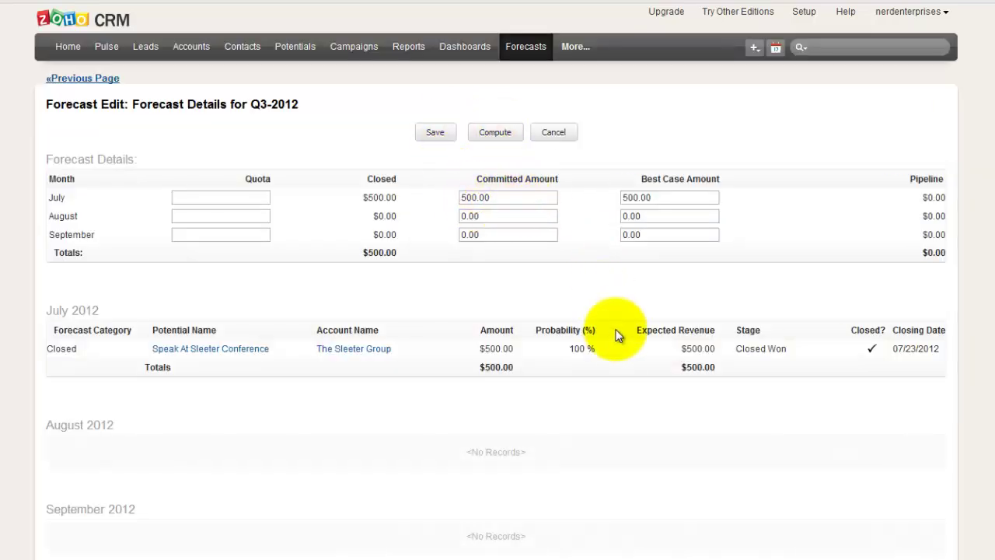
left_click(434, 133)
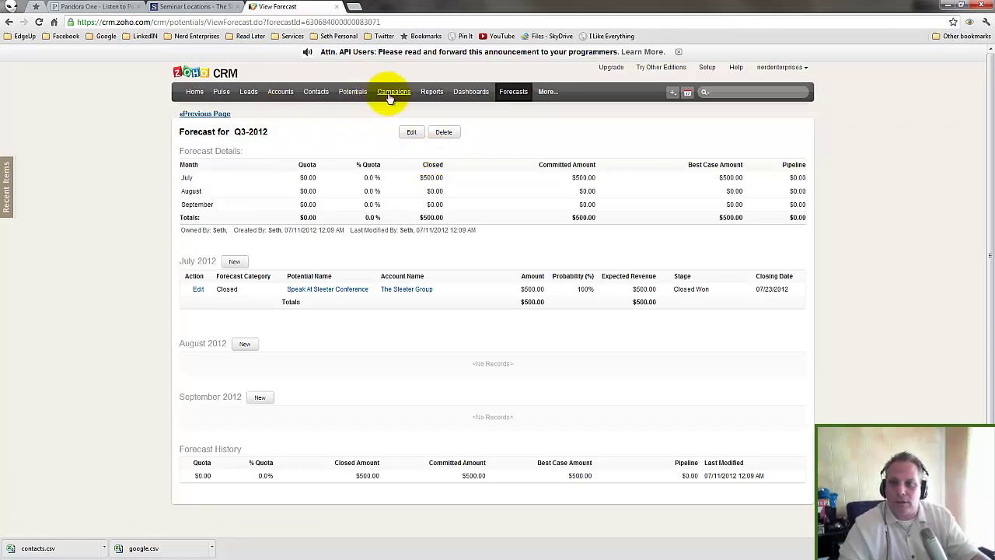
Reopen the Speak At Sleeter Conference potential, open a blank note, and look through the record's related sections
left_click(354, 93)
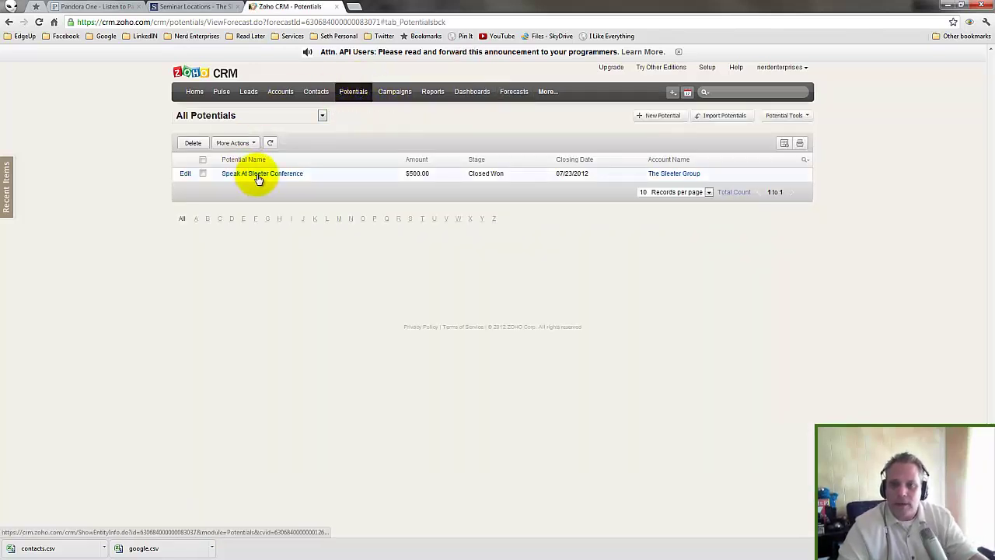
left_click(259, 177)
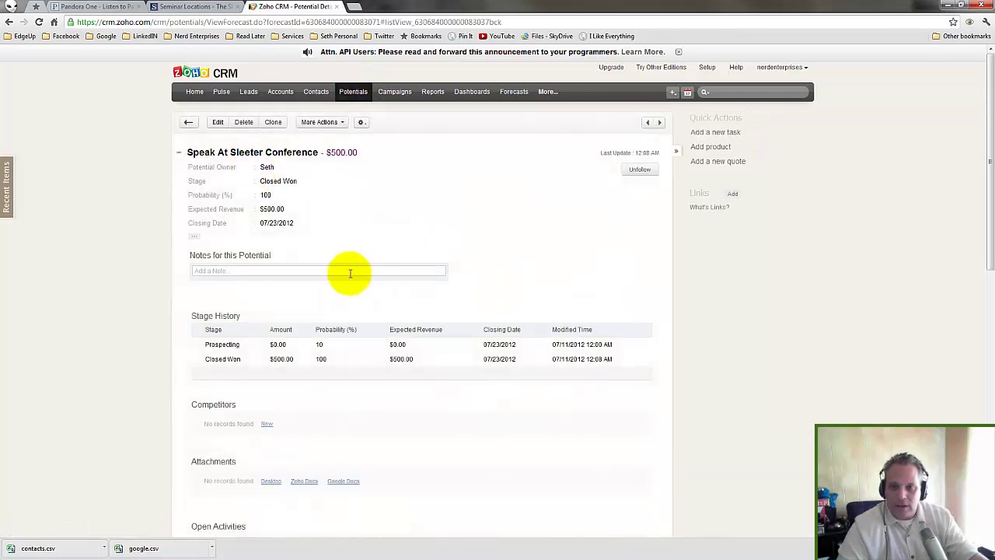
left_click(350, 270)
scroll(256, 234, "down", 1)
scroll(262, 222, "down", 2)
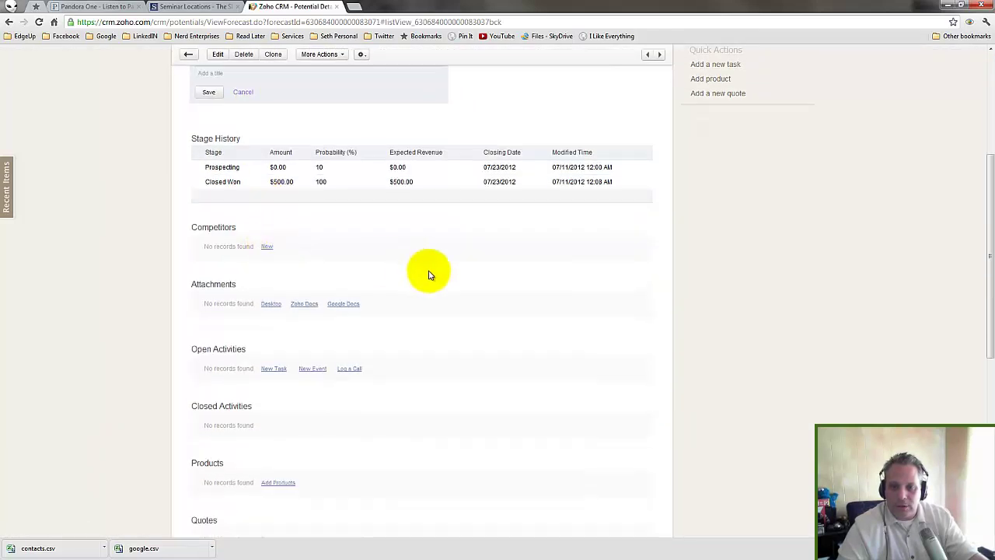
scroll(388, 262, "up", 3)
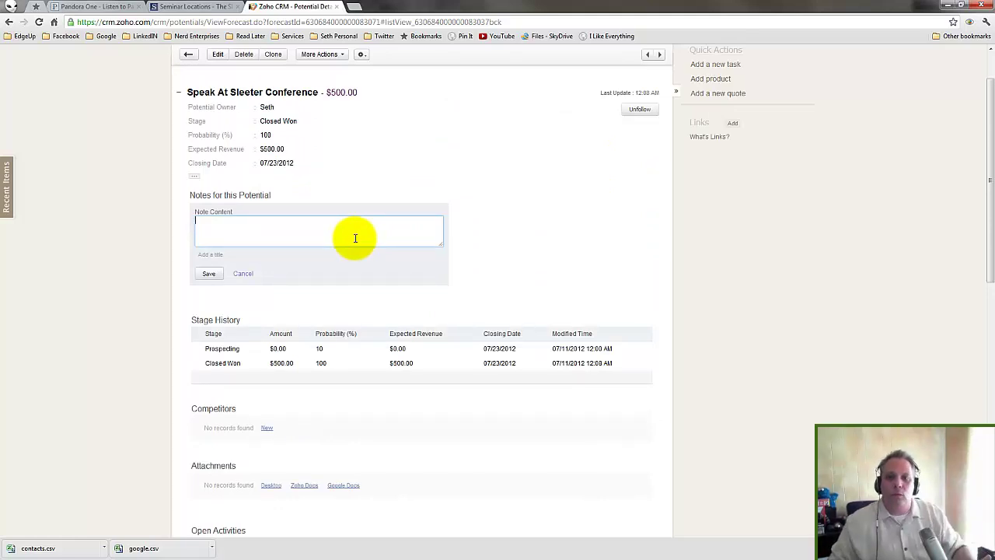
scroll(355, 238, "up", 1)
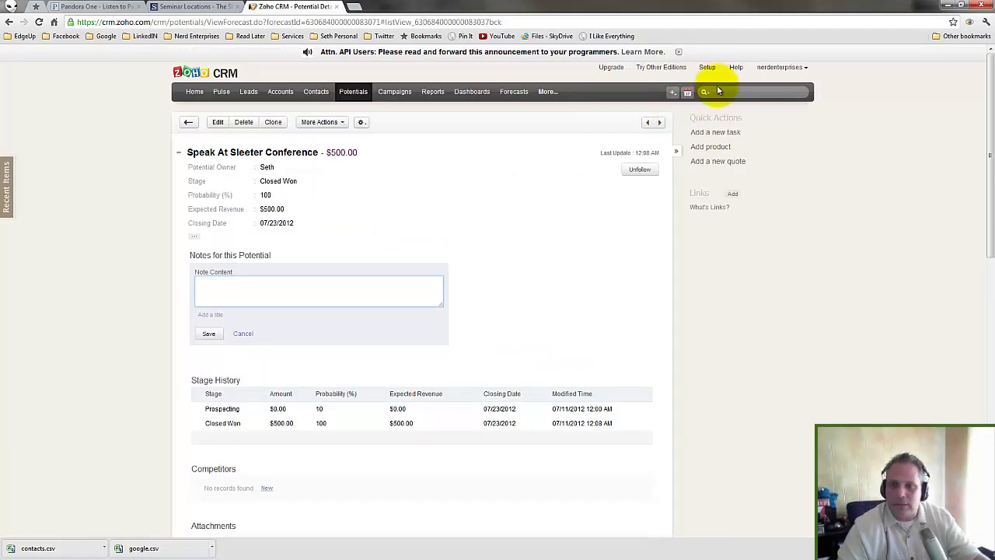
Open the CRM help resources and look through the topics on the User Guide overview page
left_click(736, 68)
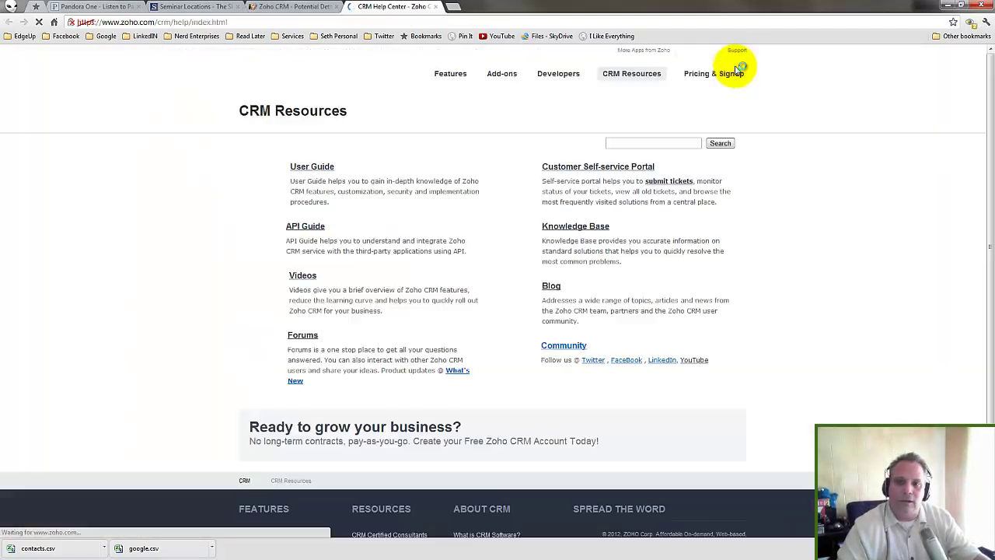
left_click(306, 167)
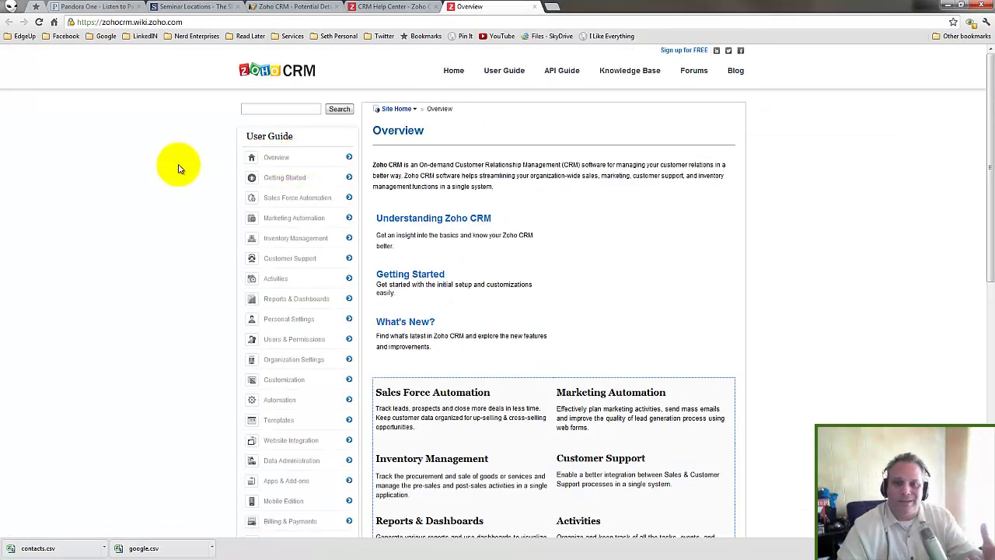
scroll(196, 216, "down", 1)
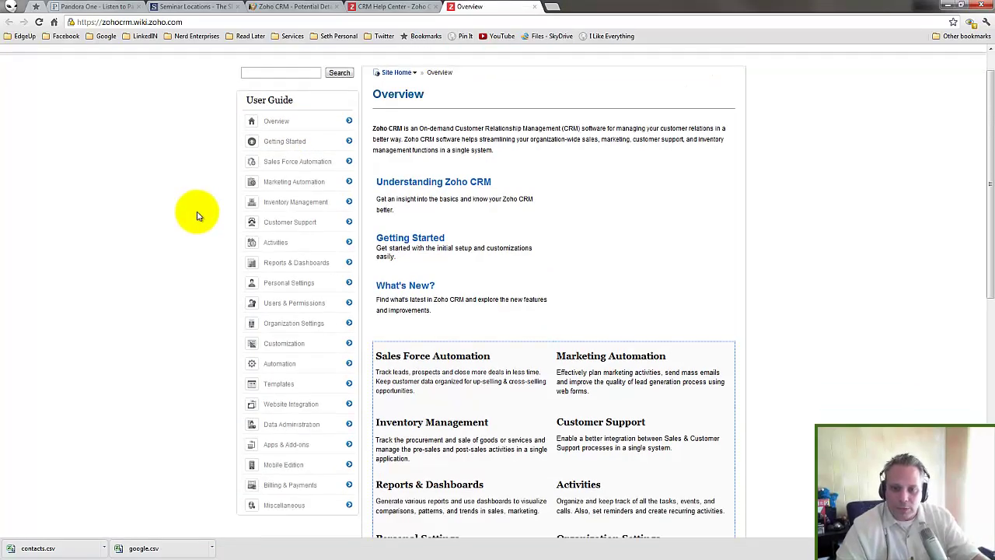
scroll(197, 216, "down", 1)
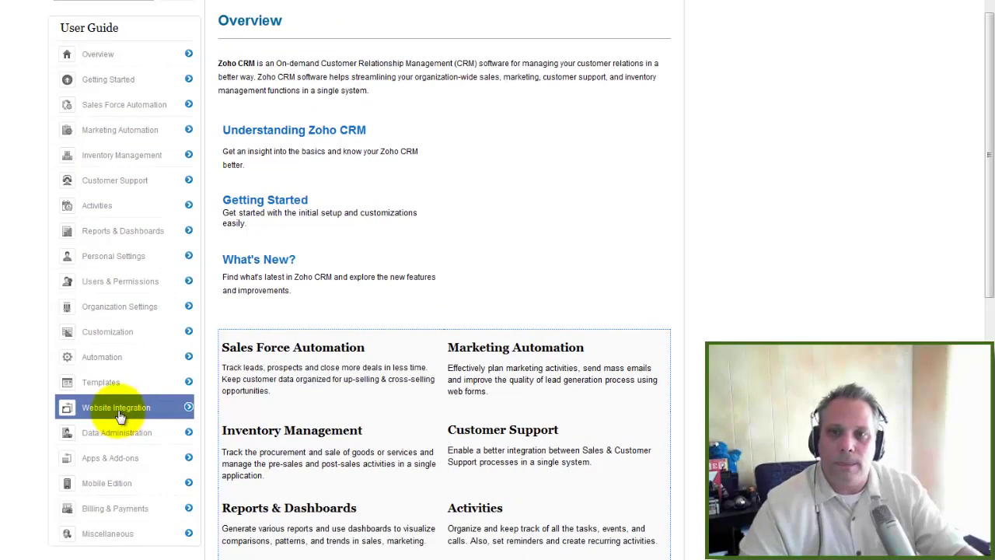
scroll(121, 417, "up", 2)
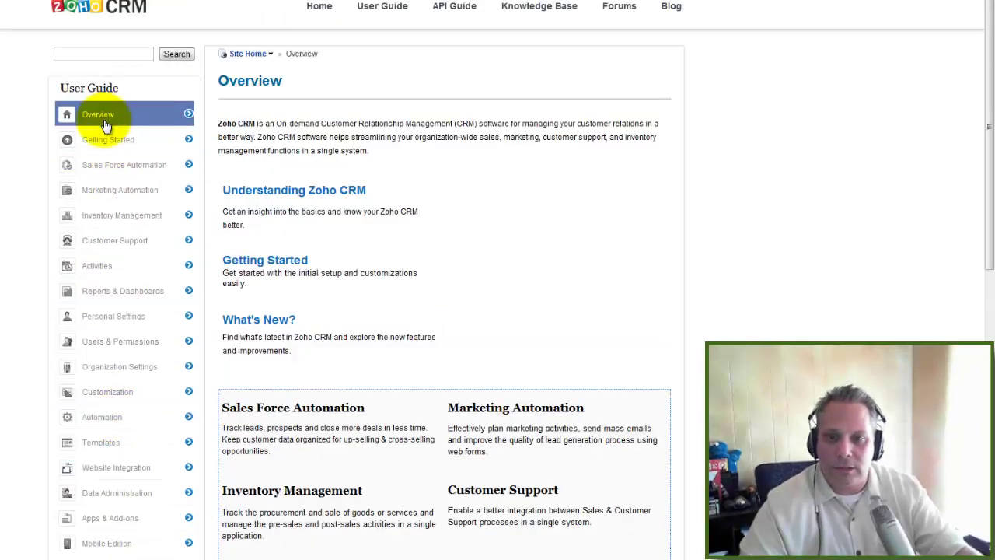
Read the Sales Force Automation, Marketing Automation, and Inventory Management pages of the User Guide
left_click(130, 164)
scroll(272, 198, "down", 1)
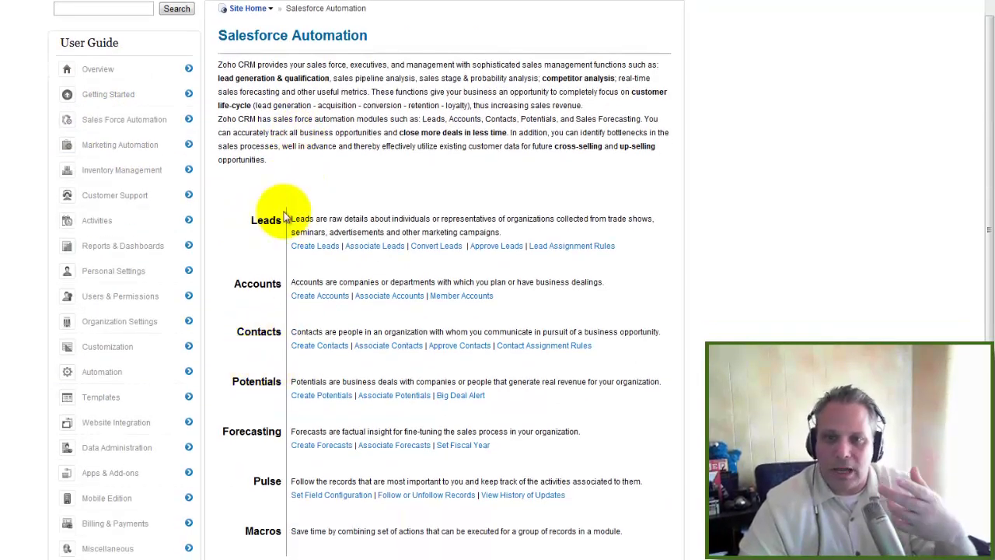
left_click(104, 150)
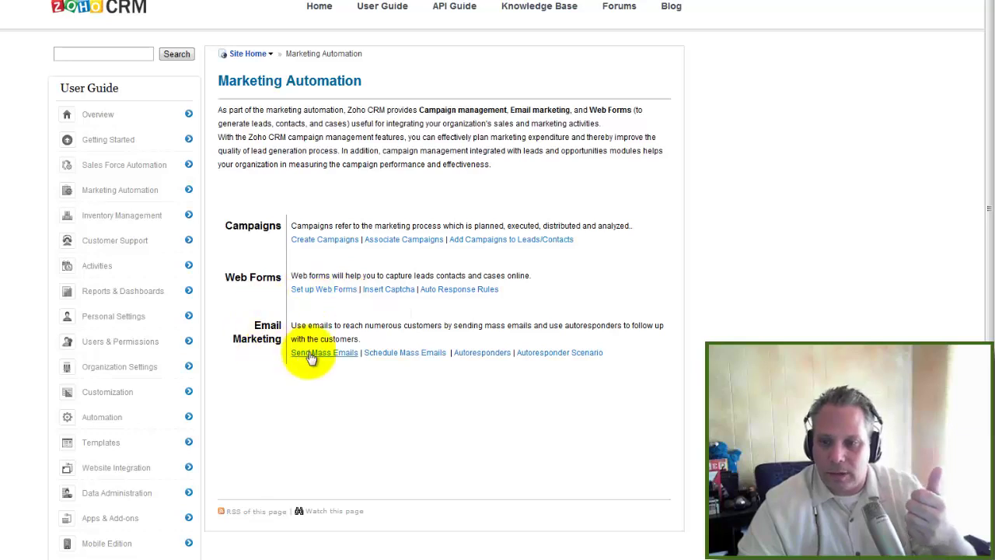
left_click(122, 216)
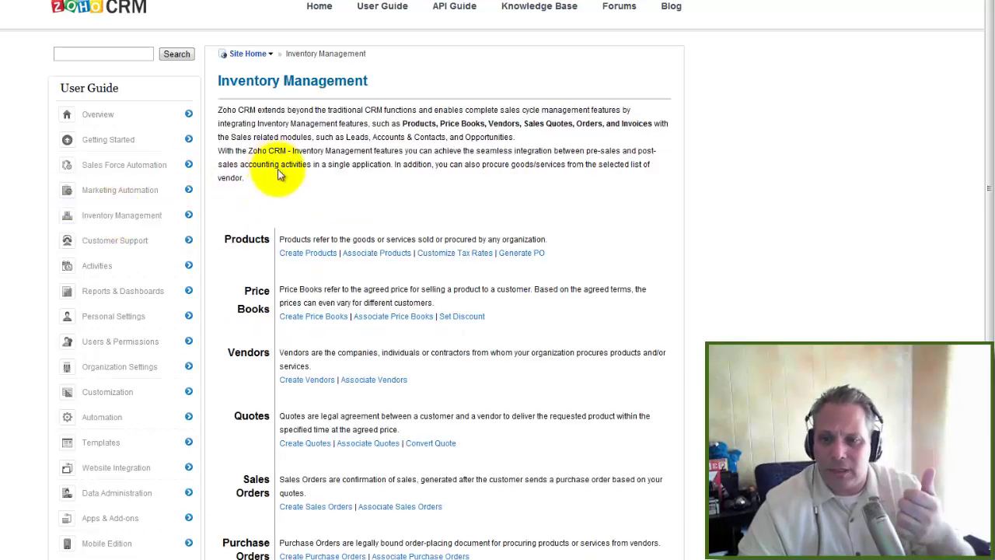
scroll(268, 233, "down", 1)
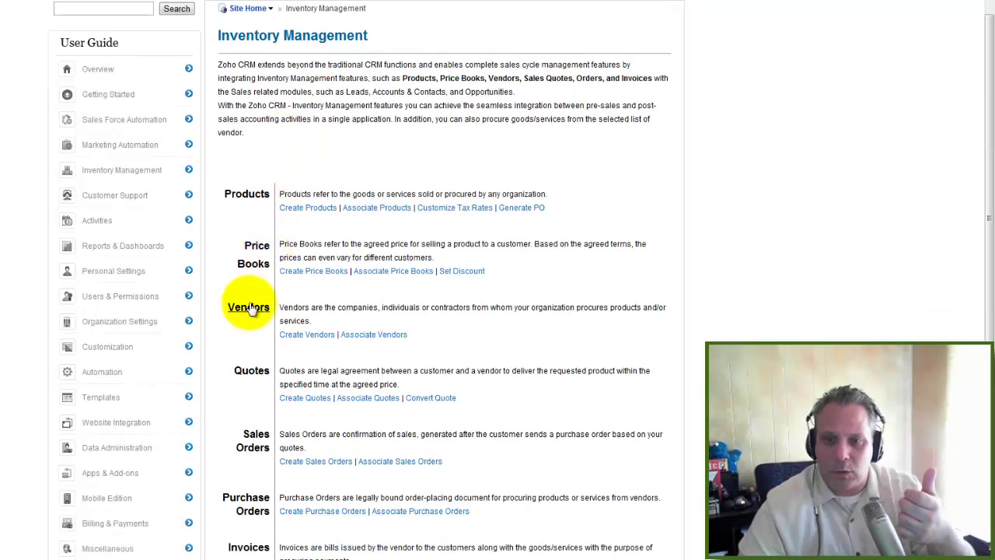
View The Sleeter Group's Seminar Locations page, and return to the Speak At Sleeter Conference potential in Zoho CRM
scroll(253, 303, "up", 1)
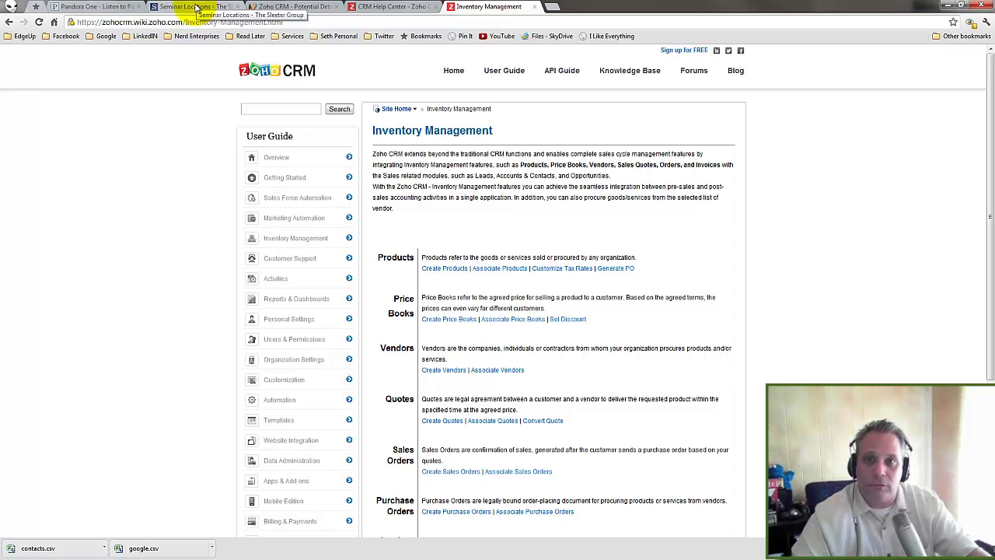
left_click(197, 8)
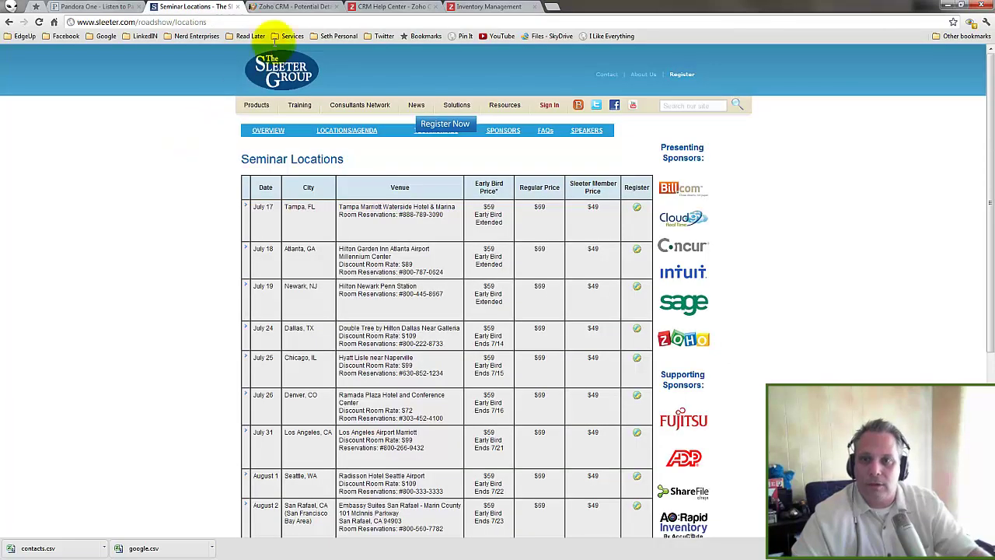
left_click(295, 7)
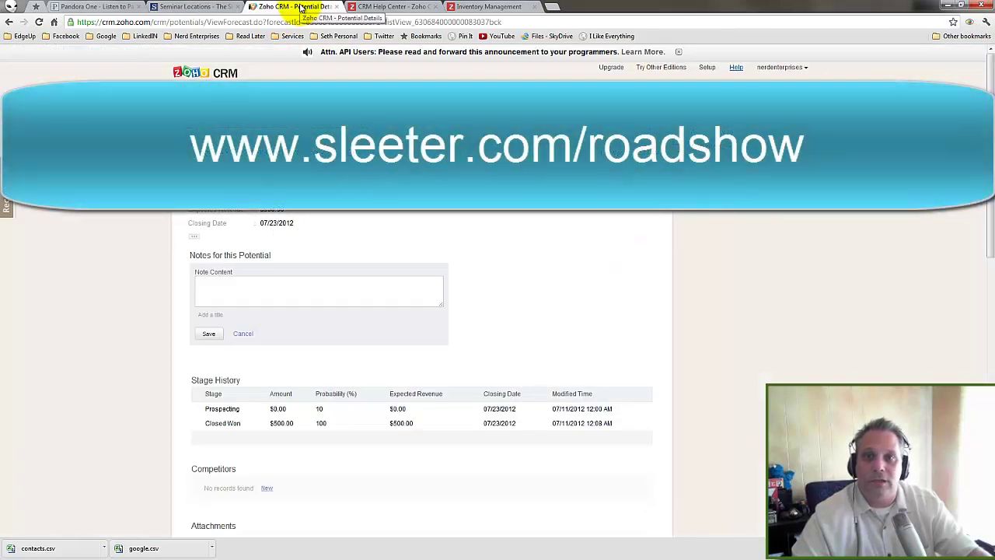